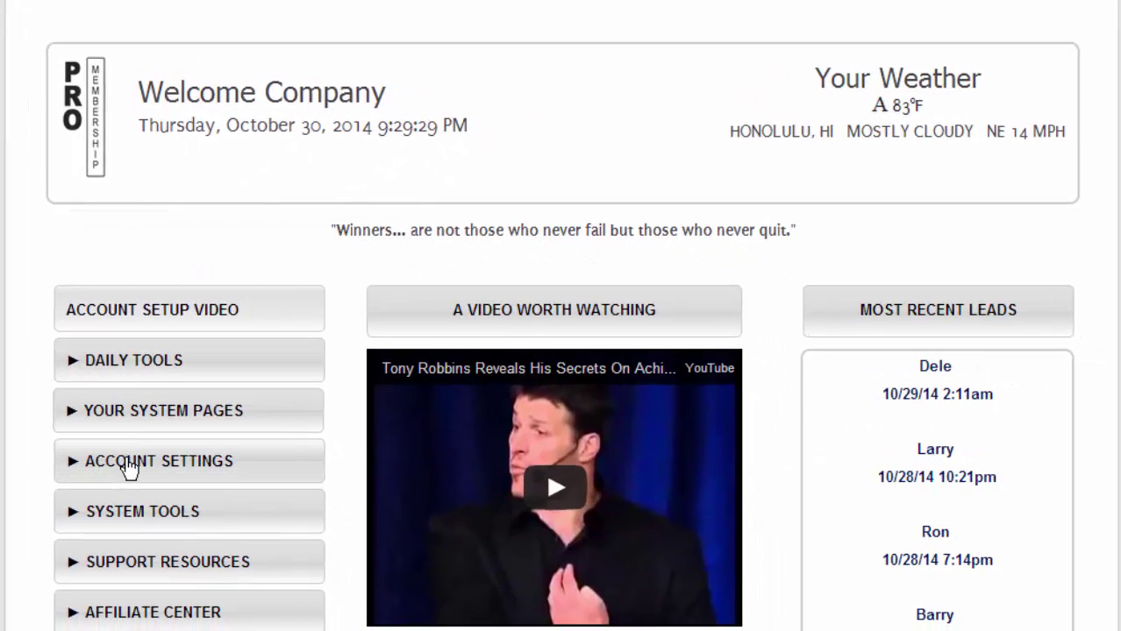
- Open the Work From Home Opportunity landing page for editing and look over its content in the WYSIWYG editor
{"action": "left_click", "coordinate": [135, 414]}
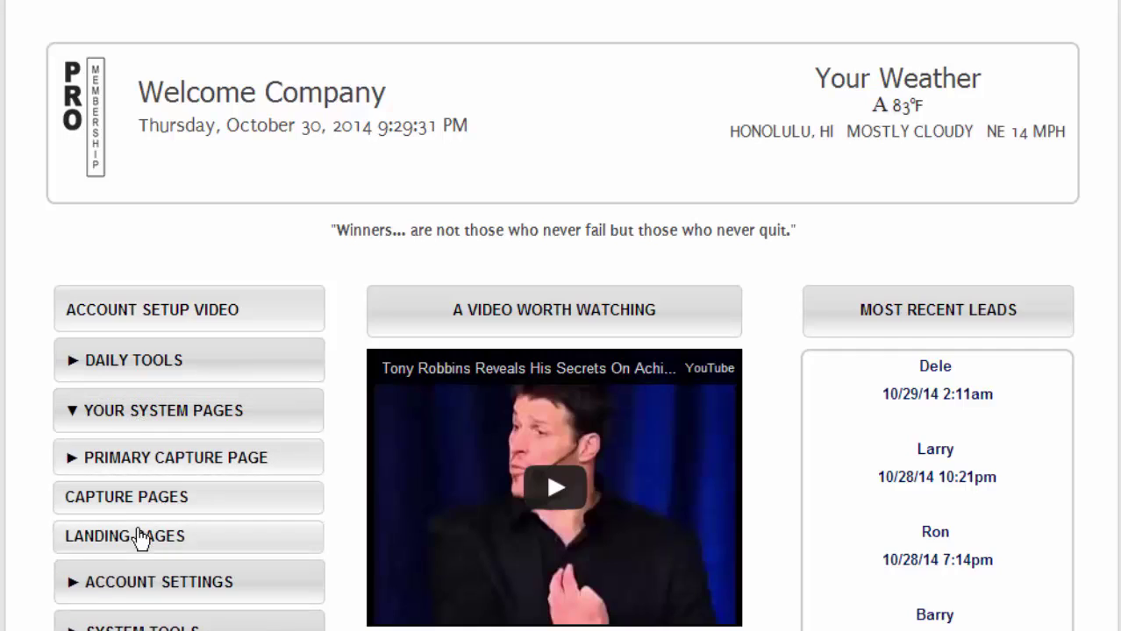
{"action": "left_click", "coordinate": [141, 539]}
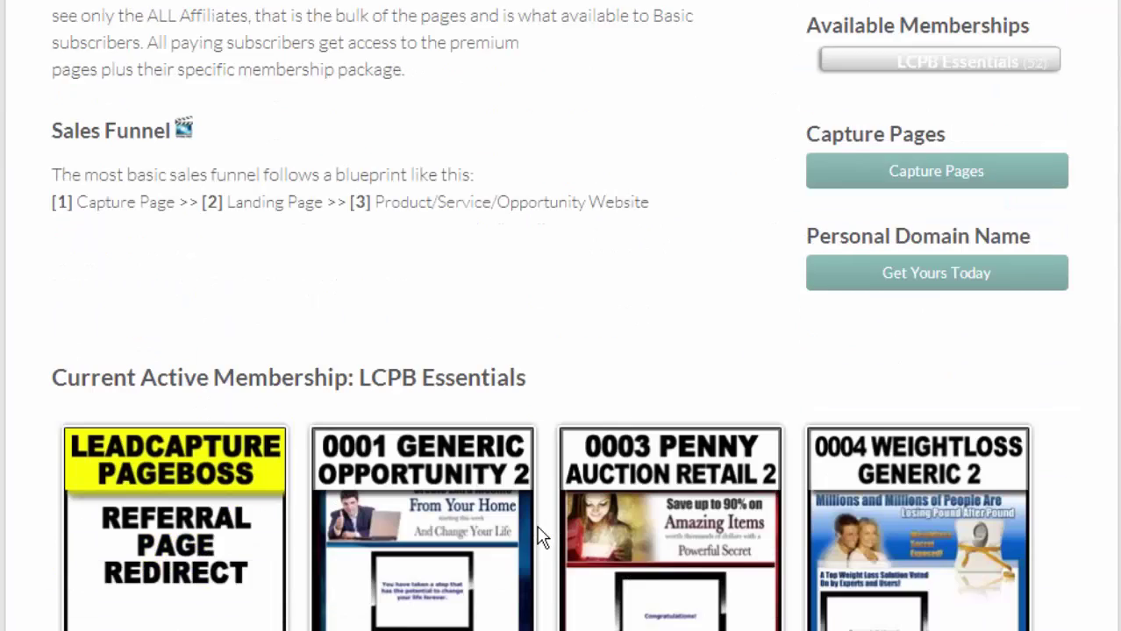
{"action": "scroll", "coordinate": [542, 536], "scroll_direction": "down", "scroll_amount": 4}
{"action": "left_click", "coordinate": [829, 322]}
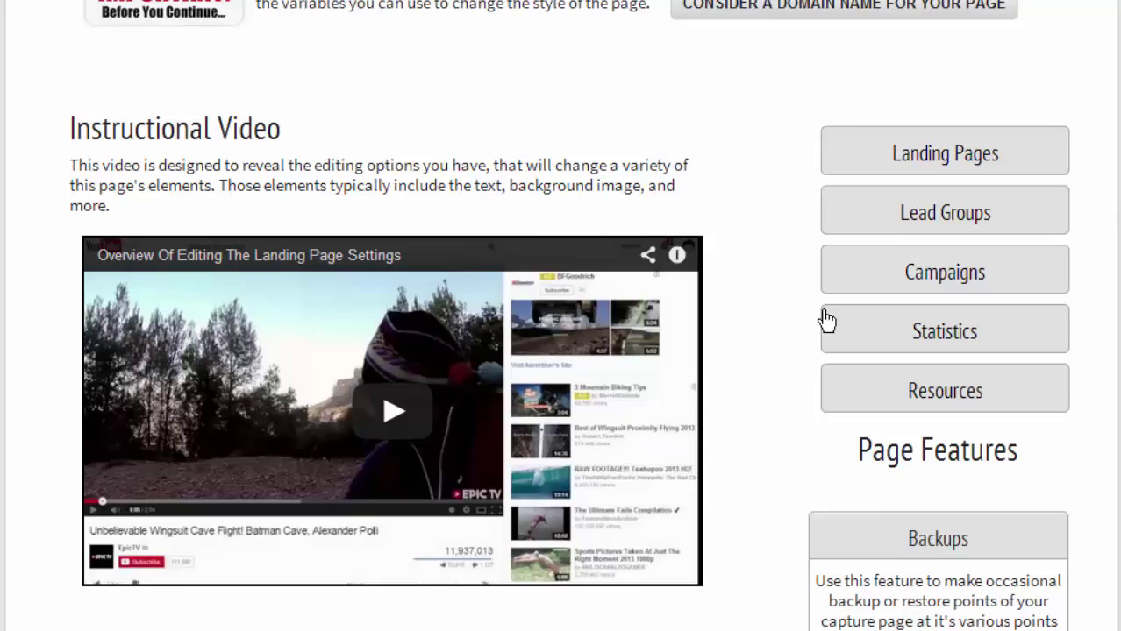
{"action": "scroll", "coordinate": [827, 320], "scroll_direction": "down", "scroll_amount": 10}
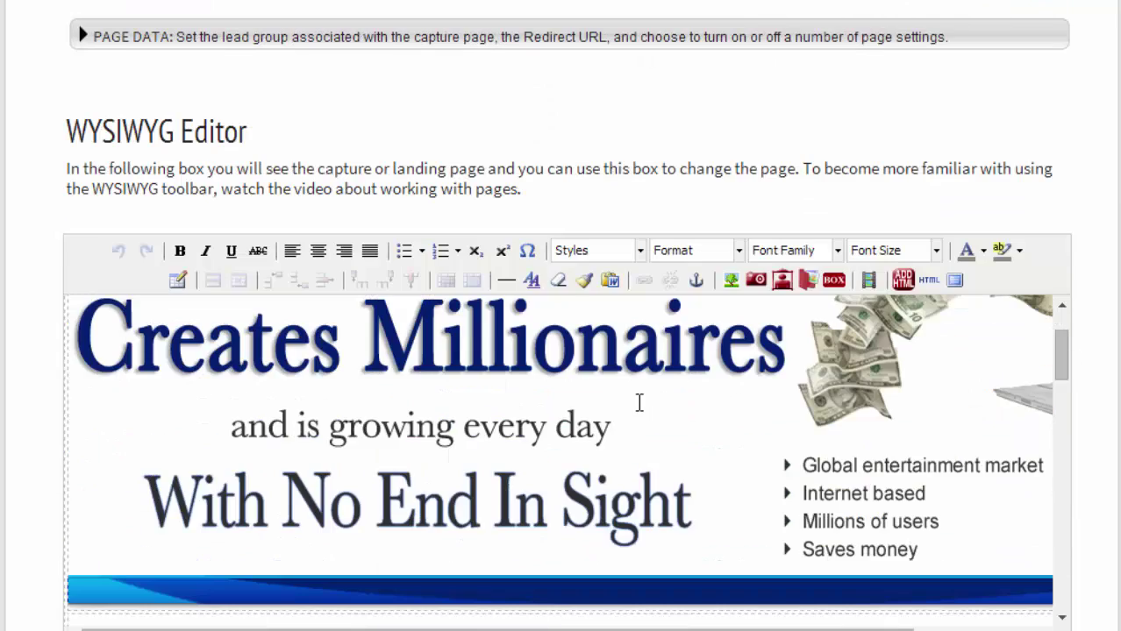
{"action": "scroll", "coordinate": [640, 402], "scroll_direction": "down", "scroll_amount": 5}
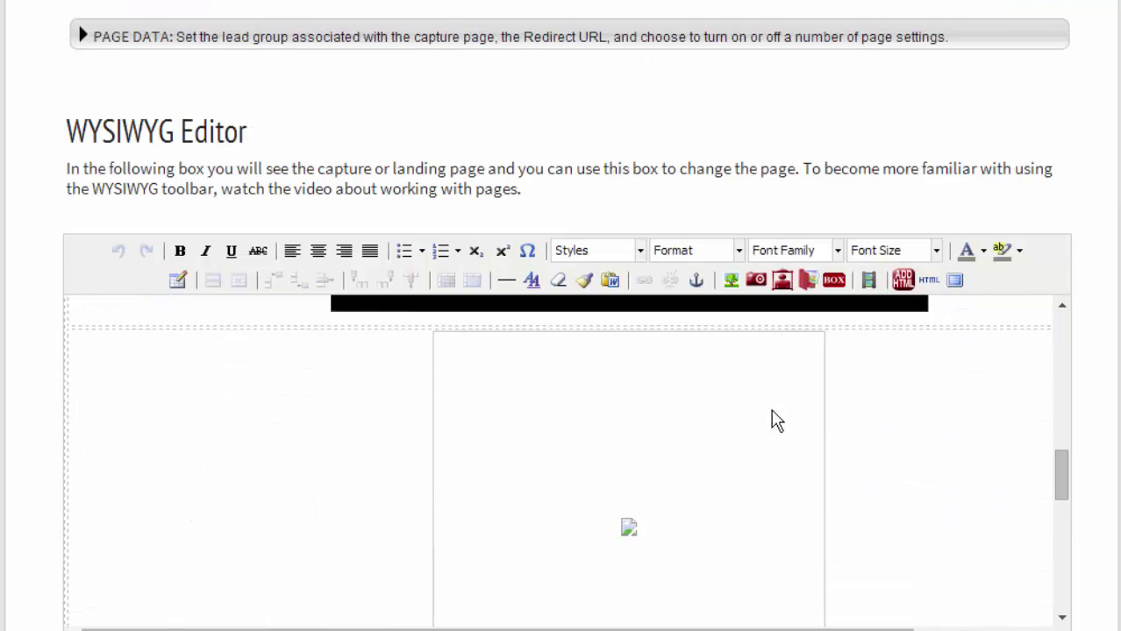
- Open the live version of the landing page in a new browser tab and examine its video and image area
{"action": "scroll", "coordinate": [191, 292], "scroll_direction": "up", "scroll_amount": 15}
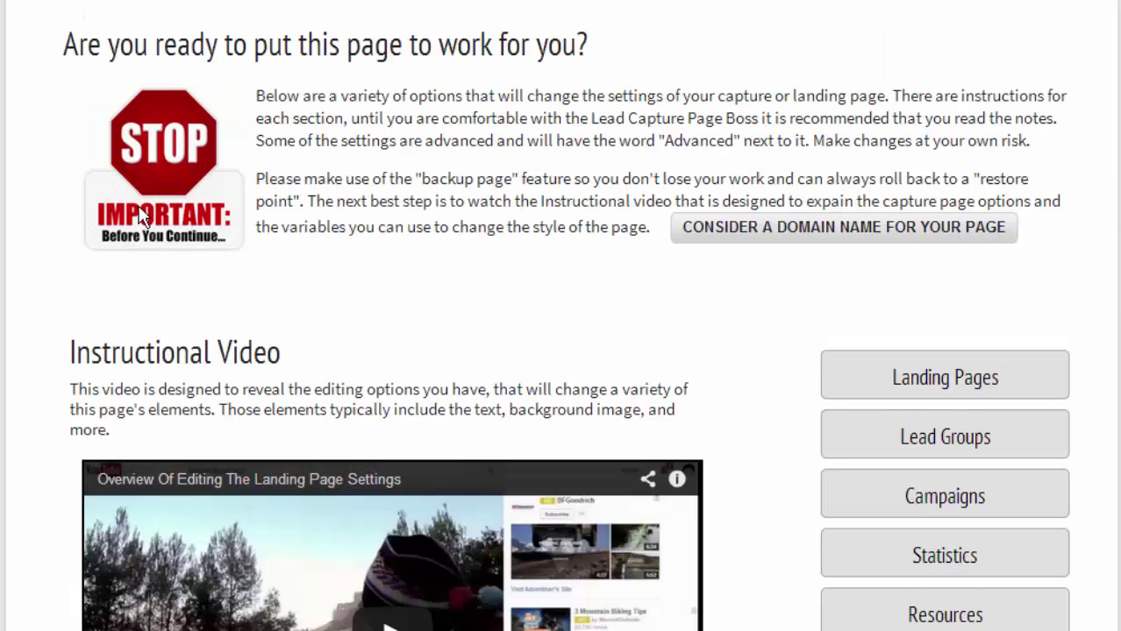
{"action": "scroll", "coordinate": [140, 215], "scroll_direction": "up", "scroll_amount": 5}
{"action": "right_click", "coordinate": [180, 309]}
{"action": "left_click", "coordinate": [281, 321]}
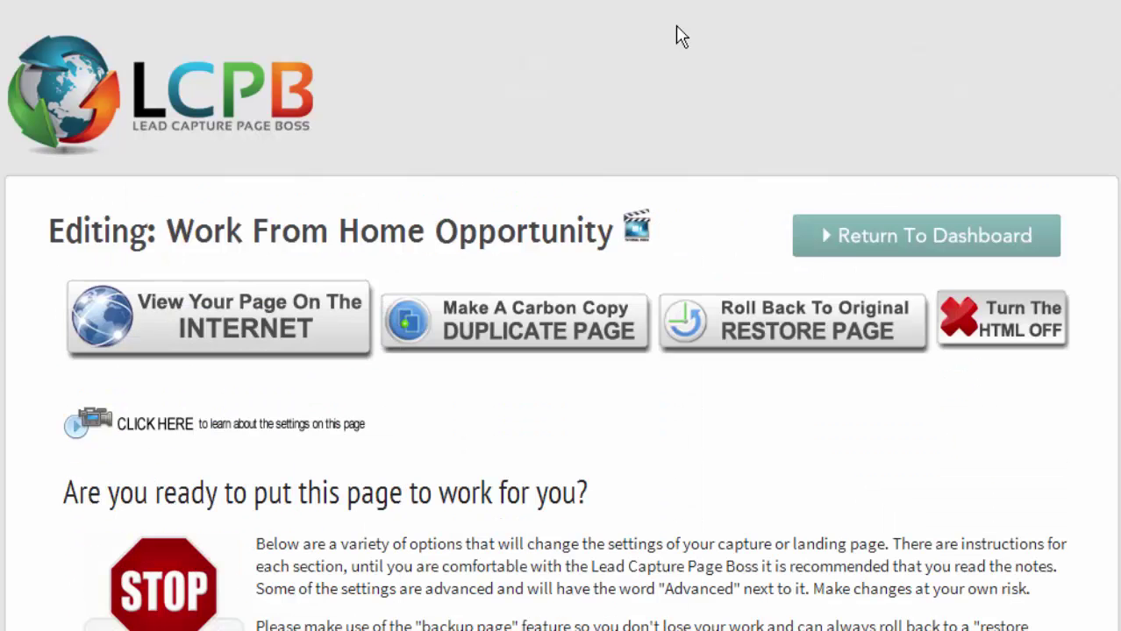
{"action": "key", "text": "ctrl+Tab"}
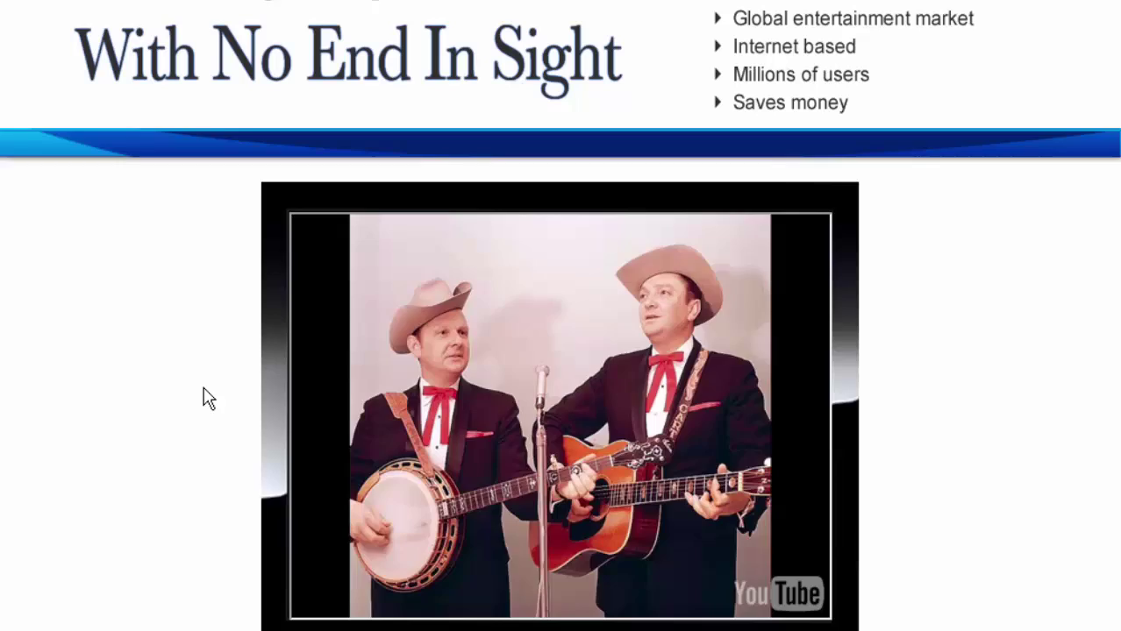
{"action": "scroll", "coordinate": [209, 399], "scroll_direction": "up", "scroll_amount": 3}
{"action": "scroll", "coordinate": [958, 386], "scroll_direction": "down", "scroll_amount": 6}
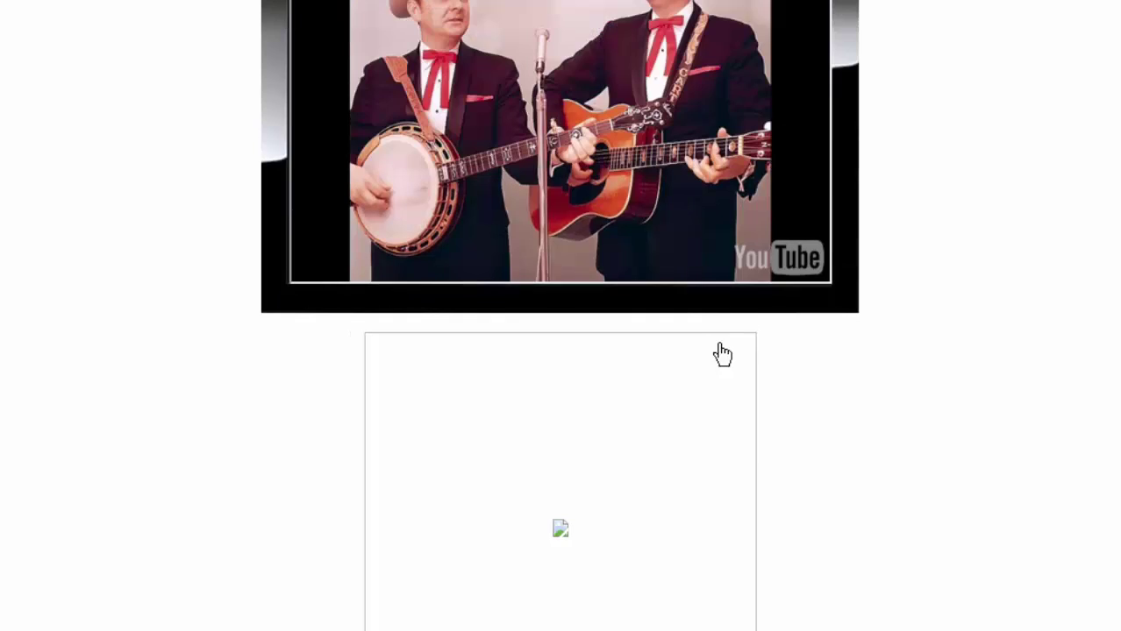
{"action": "scroll", "coordinate": [904, 386], "scroll_direction": "up", "scroll_amount": 2}
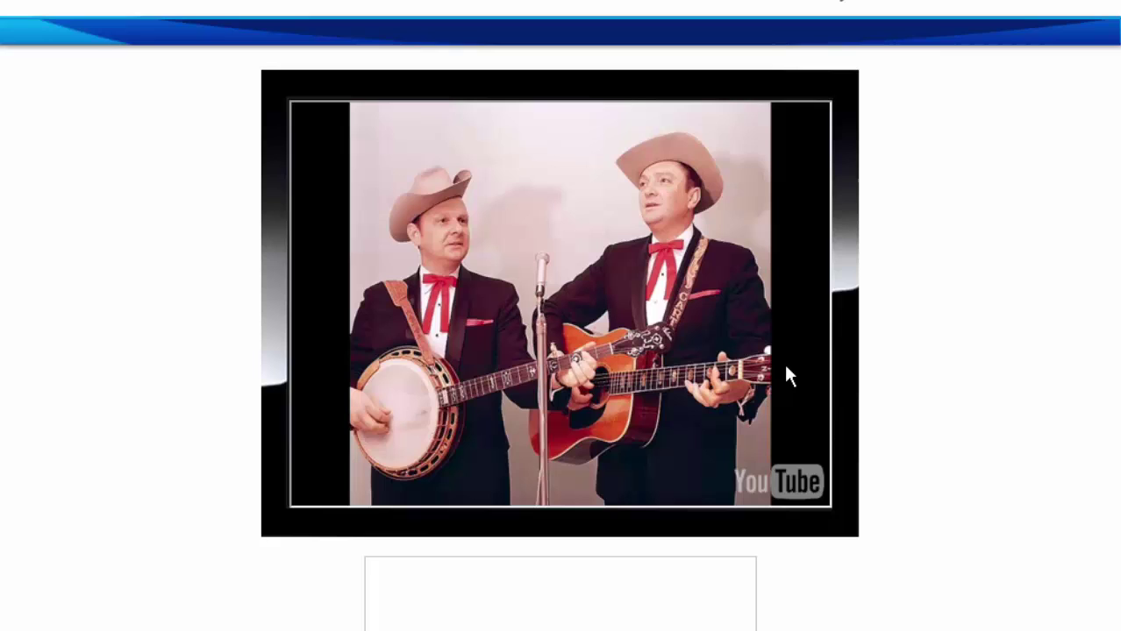
{"action": "scroll", "coordinate": [786, 430], "scroll_direction": "down", "scroll_amount": 4}
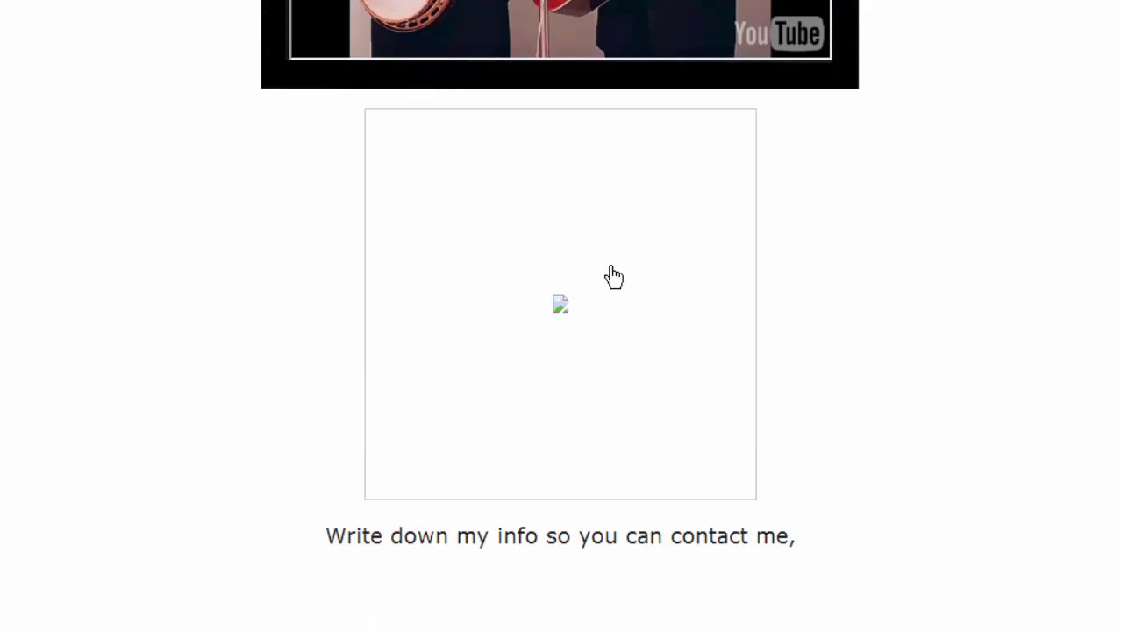
{"action": "scroll", "coordinate": [933, 358], "scroll_direction": "up", "scroll_amount": 4}
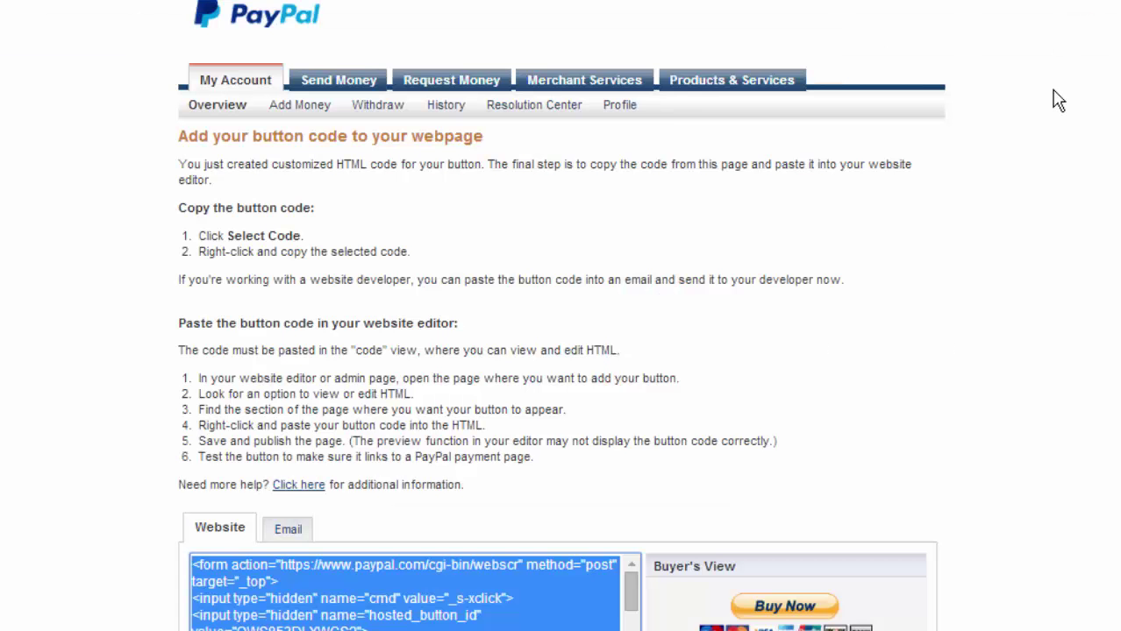
- Switch to PayPal and open the form for creating a website payment button from the merchant services
{"action": "left_click", "coordinate": [1051, 100]}
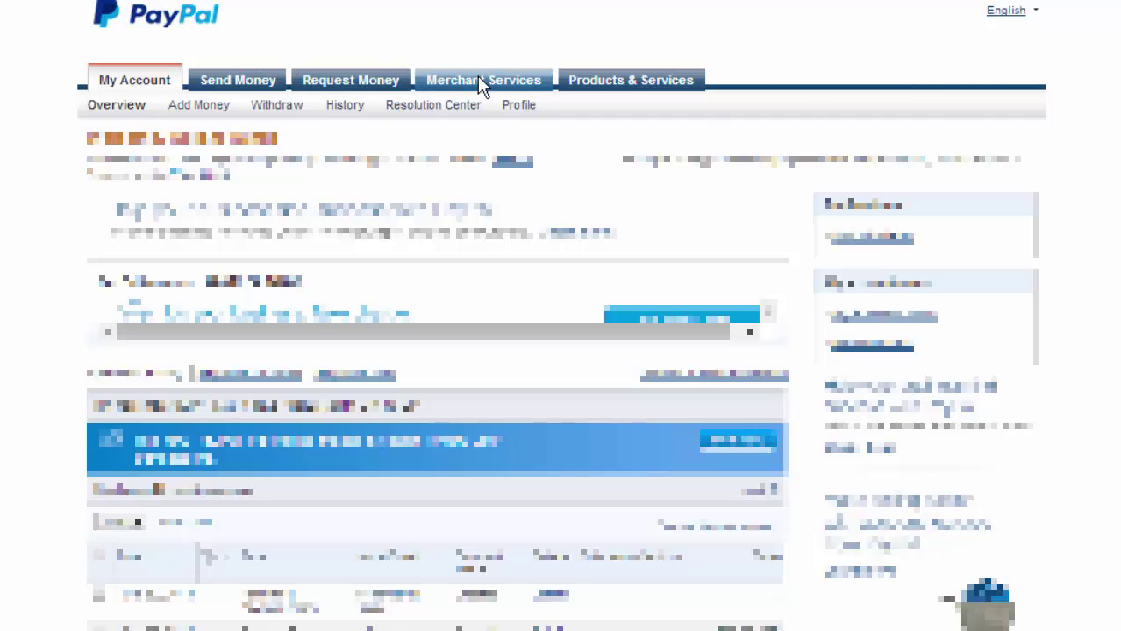
{"action": "left_click", "coordinate": [481, 81]}
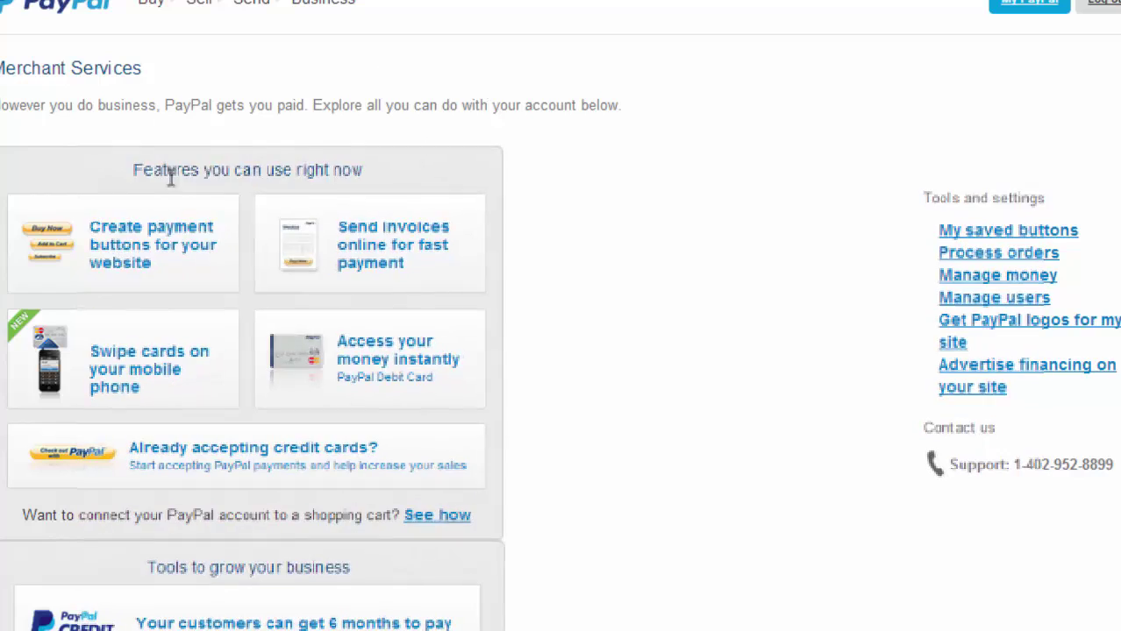
{"action": "left_click", "coordinate": [130, 266]}
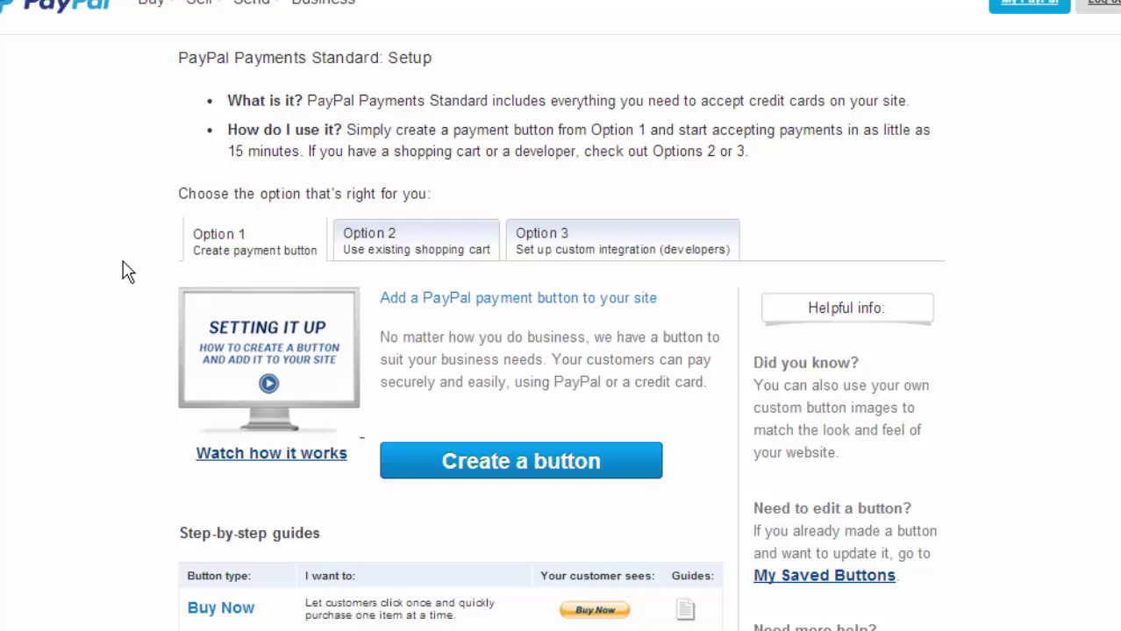
{"action": "left_click", "coordinate": [485, 465]}
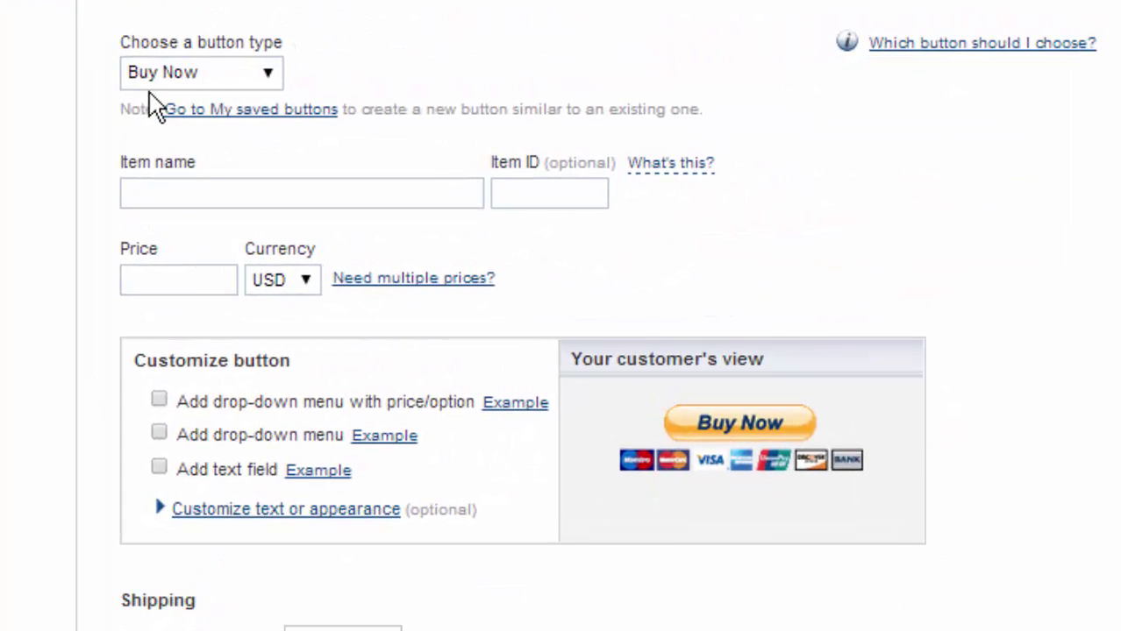
- Keep the Buy Now button type, name the item Music CD and set its price to 6.99 USD
{"action": "left_click", "coordinate": [267, 81]}
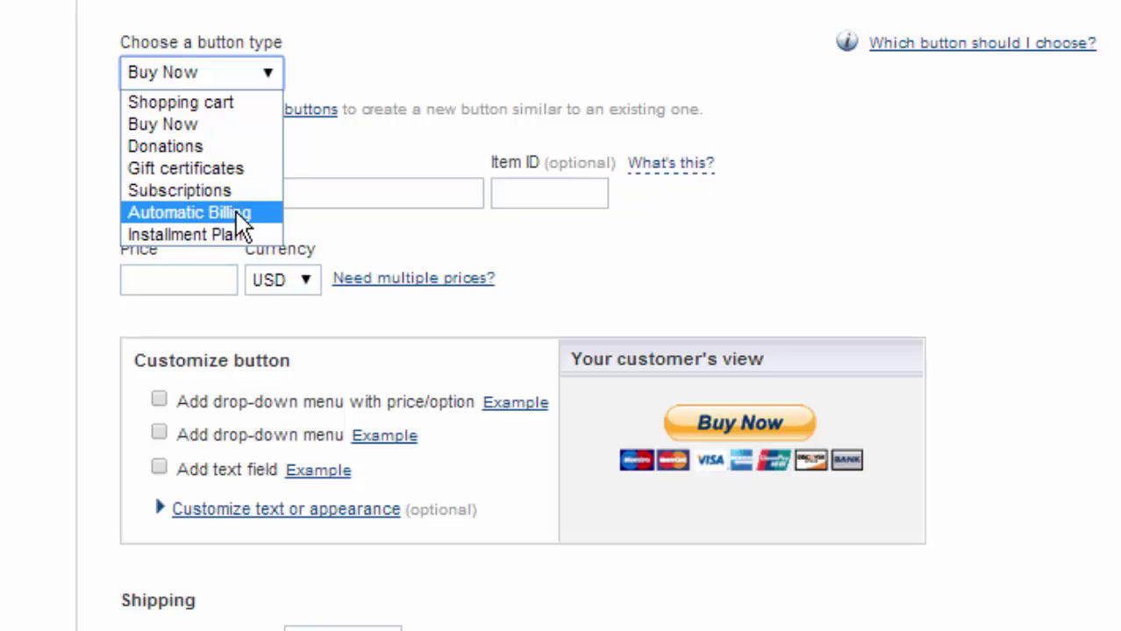
{"action": "left_click", "coordinate": [35, 186]}
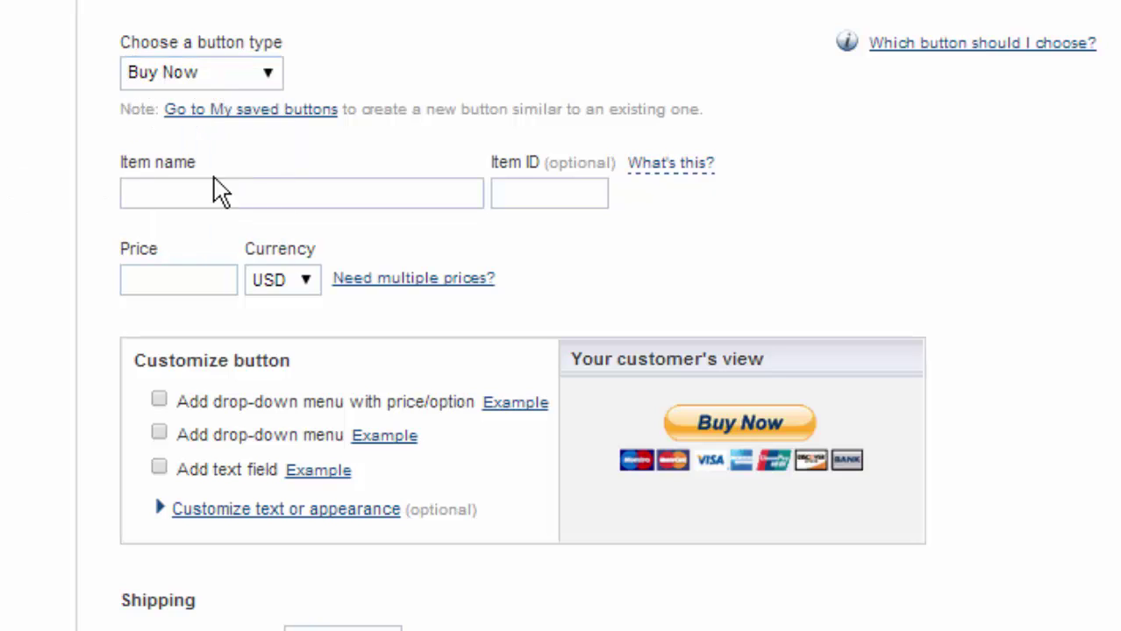
{"action": "left_click", "coordinate": [219, 199]}
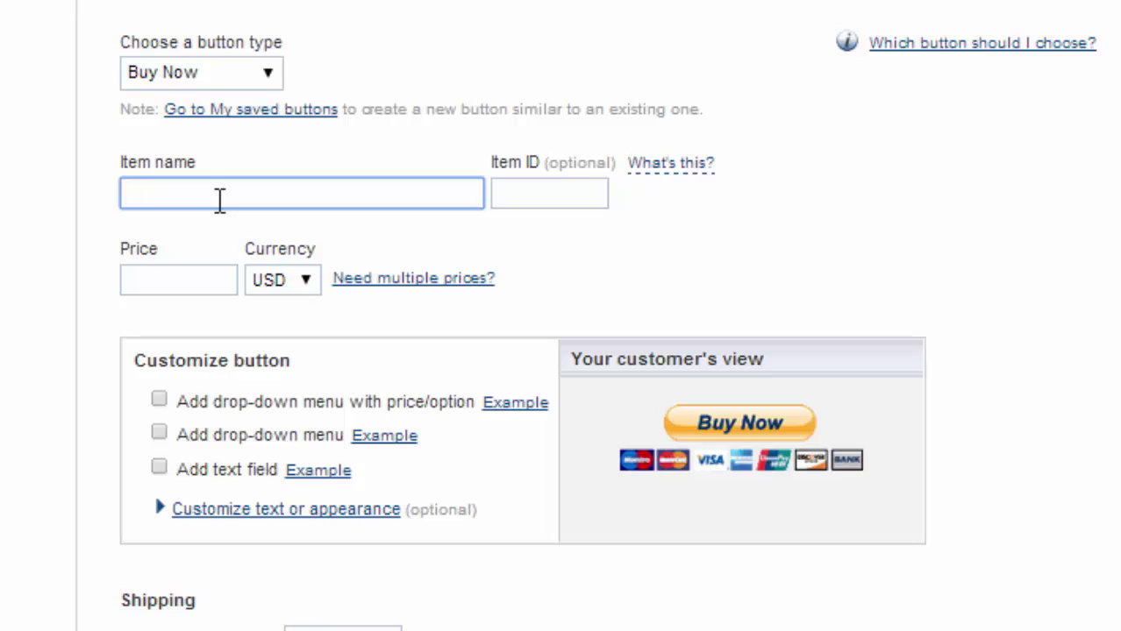
{"action": "type", "text": "Music CD"}
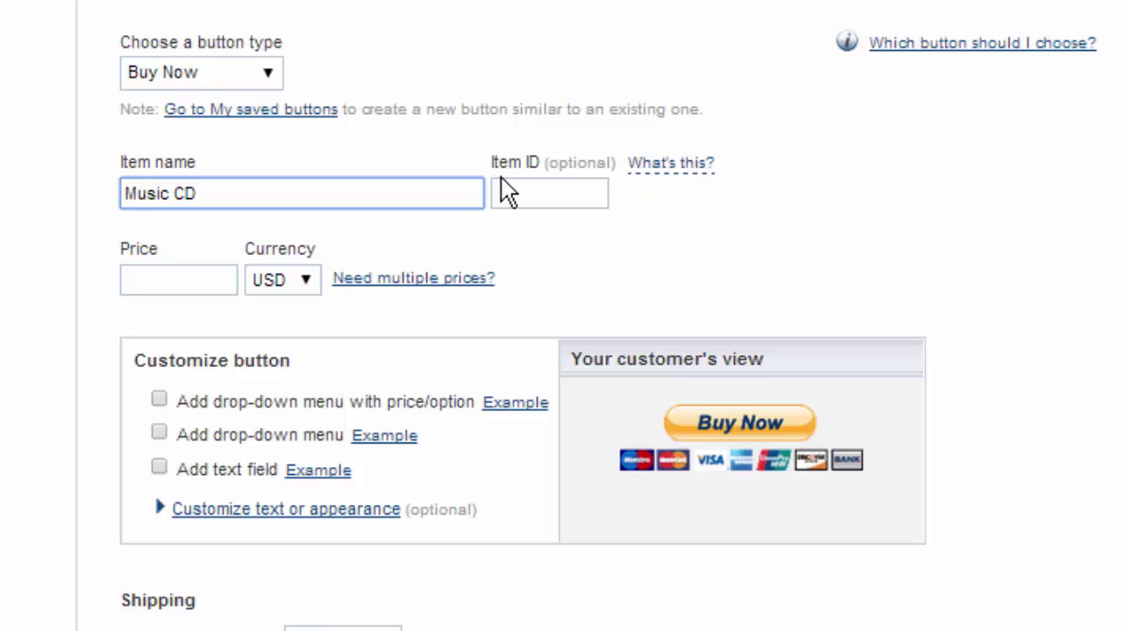
{"action": "left_click", "coordinate": [175, 278]}
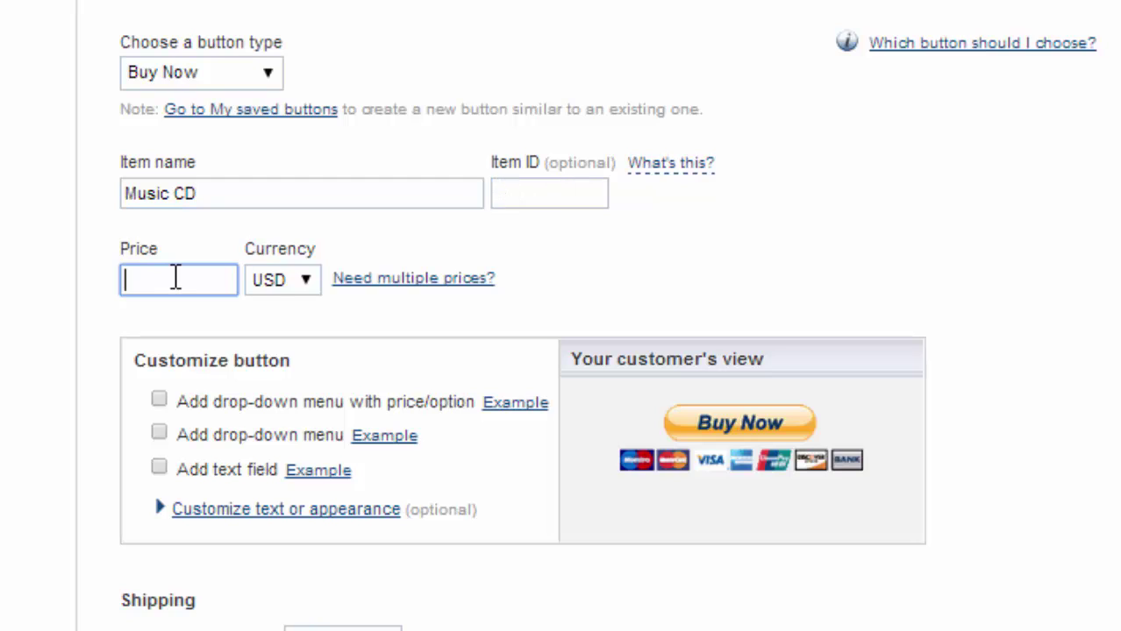
{"action": "type", "text": "6.99"}
- Add a drop-down menu with price options to the button and name it Music CD
{"action": "scroll", "coordinate": [56, 399], "scroll_direction": "down", "scroll_amount": 3}
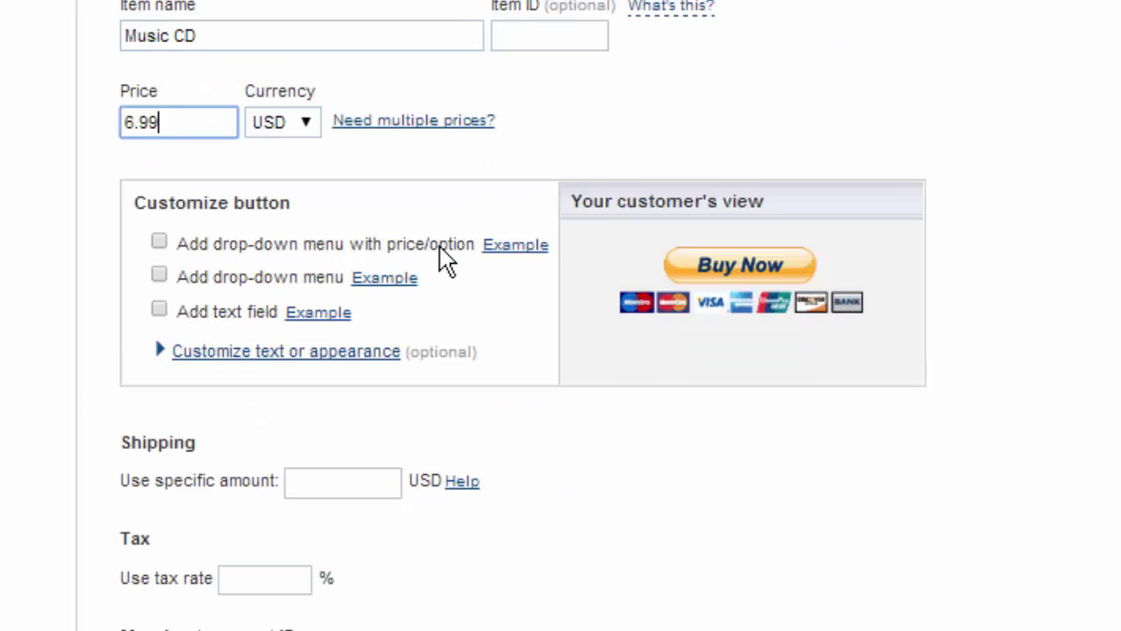
{"action": "left_click", "coordinate": [159, 244]}
{"action": "left_click", "coordinate": [252, 350]}
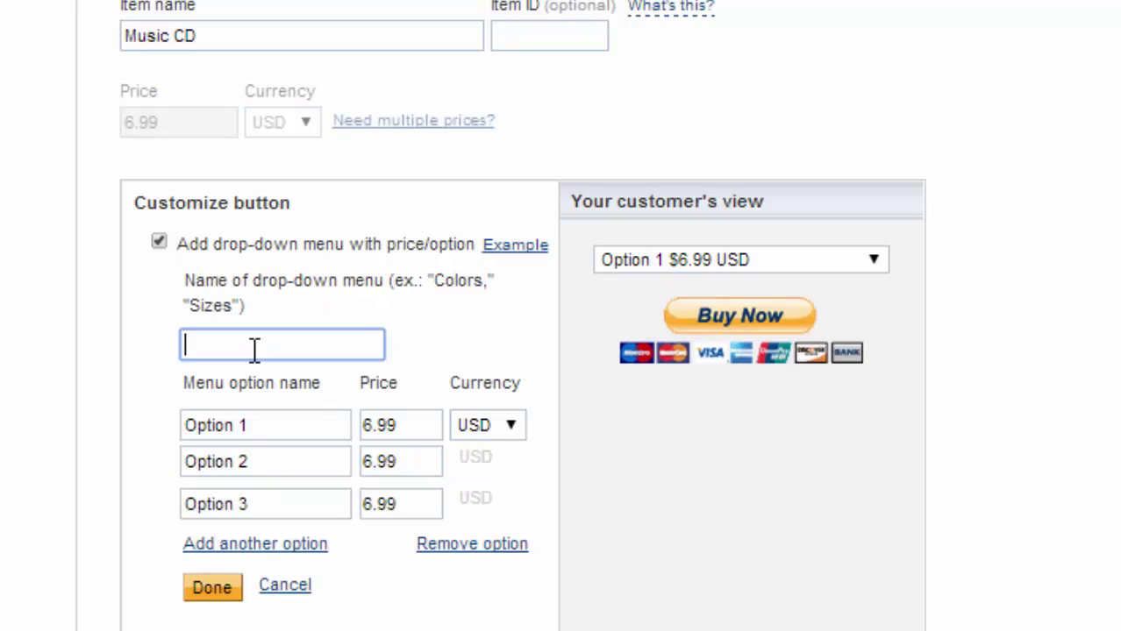
{"action": "type", "text": "Music CD"}
- Rename the first menu option Disk 1 and the second Disk 1+2
{"action": "left_click_drag", "start_coordinate": [283, 432], "coordinate": [156, 430]}
{"action": "type", "text": "Disk "}
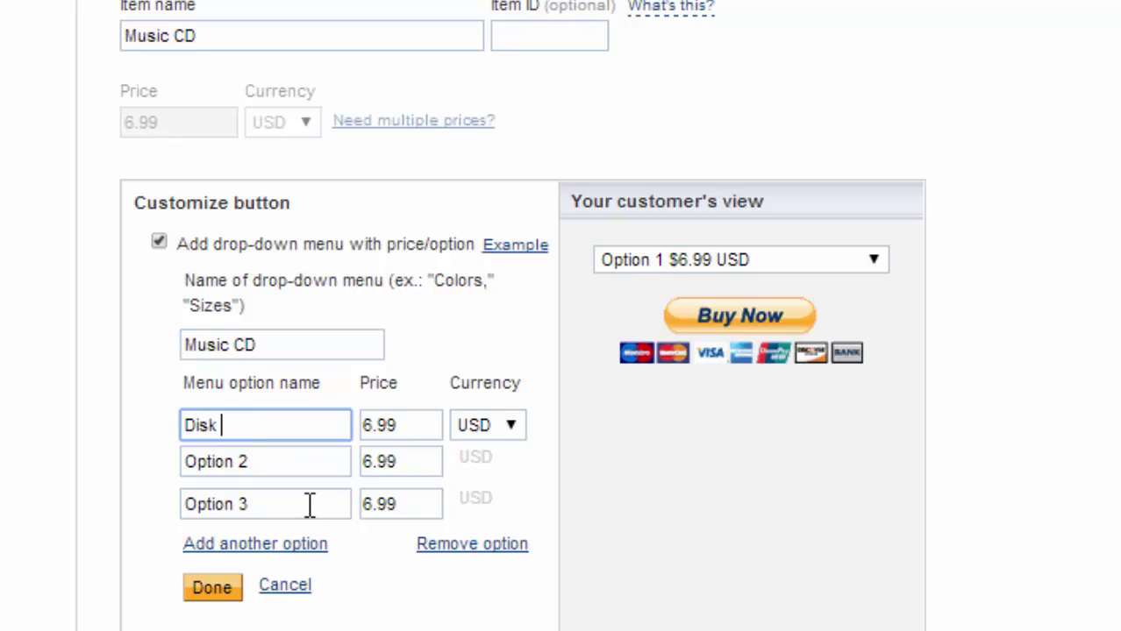
{"action": "type", "text": "1"}
{"action": "left_click_drag", "start_coordinate": [290, 463], "coordinate": [87, 466]}
{"action": "type", "text": "Dis"}
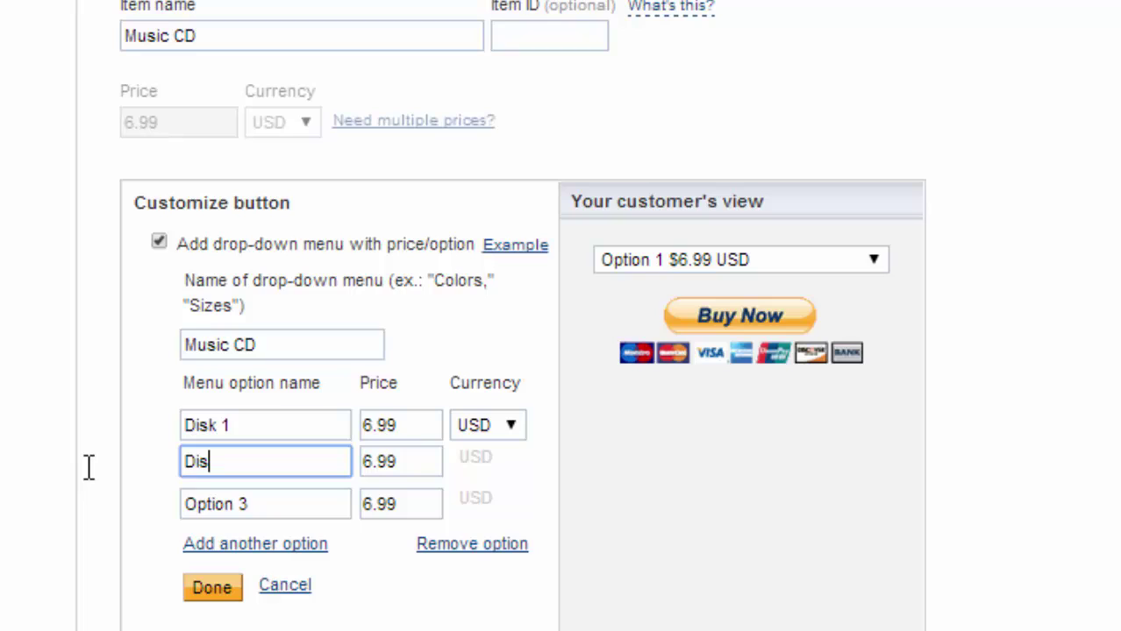
{"action": "type", "text": "k 1+2"}
- Clear the name and price of the third menu option
{"action": "left_click_drag", "start_coordinate": [297, 501], "coordinate": [85, 489]}
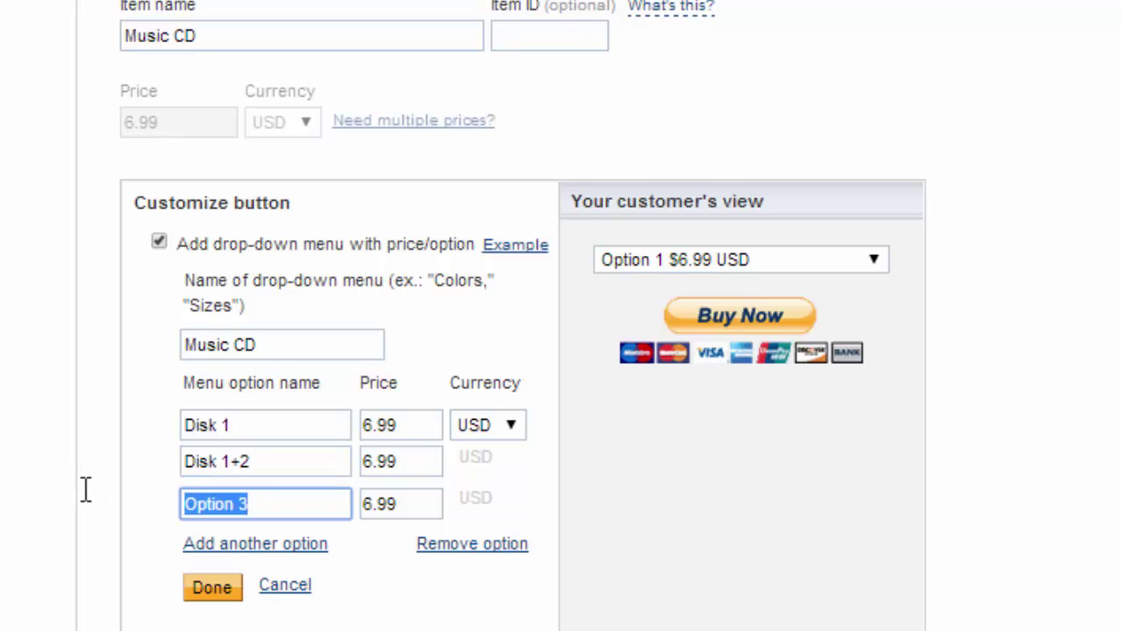
{"action": "key", "text": "BackSpace"}
{"action": "key", "text": "Tab"}
{"action": "key", "text": "BackSpace"}
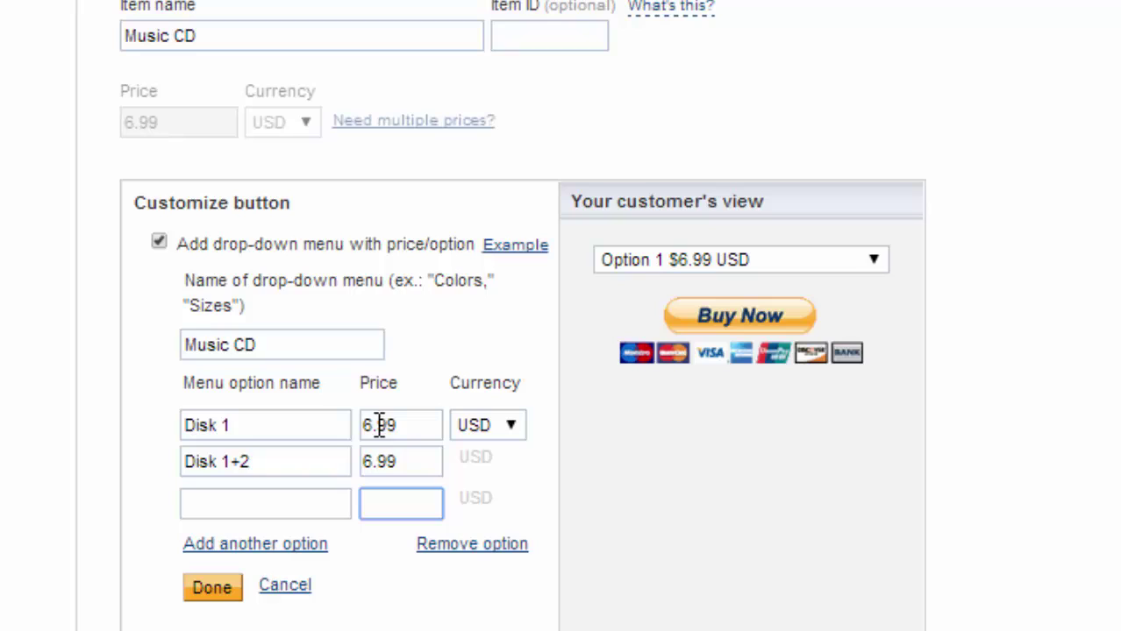
- Set the Disk 1+2 price to 9.99, finish the drop-down menu and check its options in the customer preview
{"action": "left_click", "coordinate": [367, 465]}
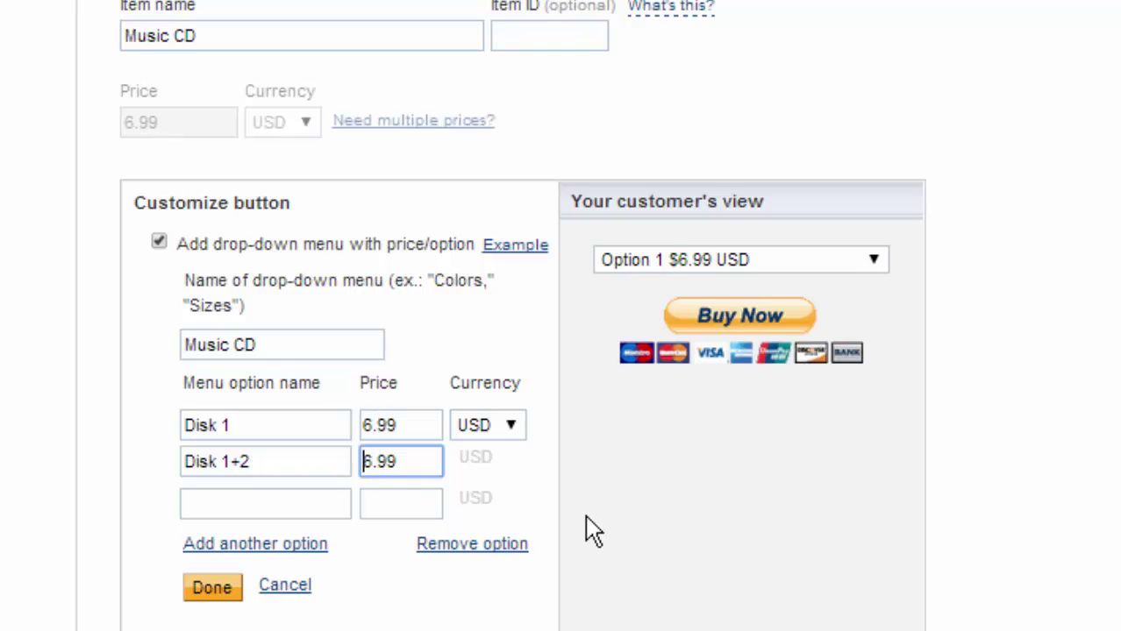
{"action": "key", "text": "Delete"}
{"action": "type", "text": "9"}
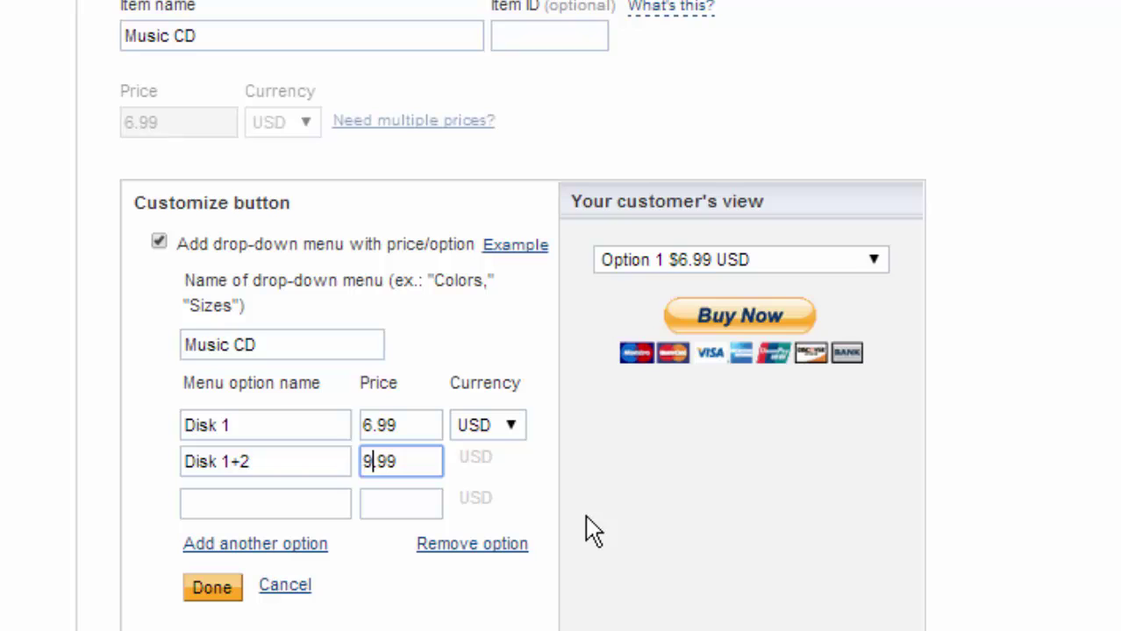
{"action": "left_click", "coordinate": [193, 600]}
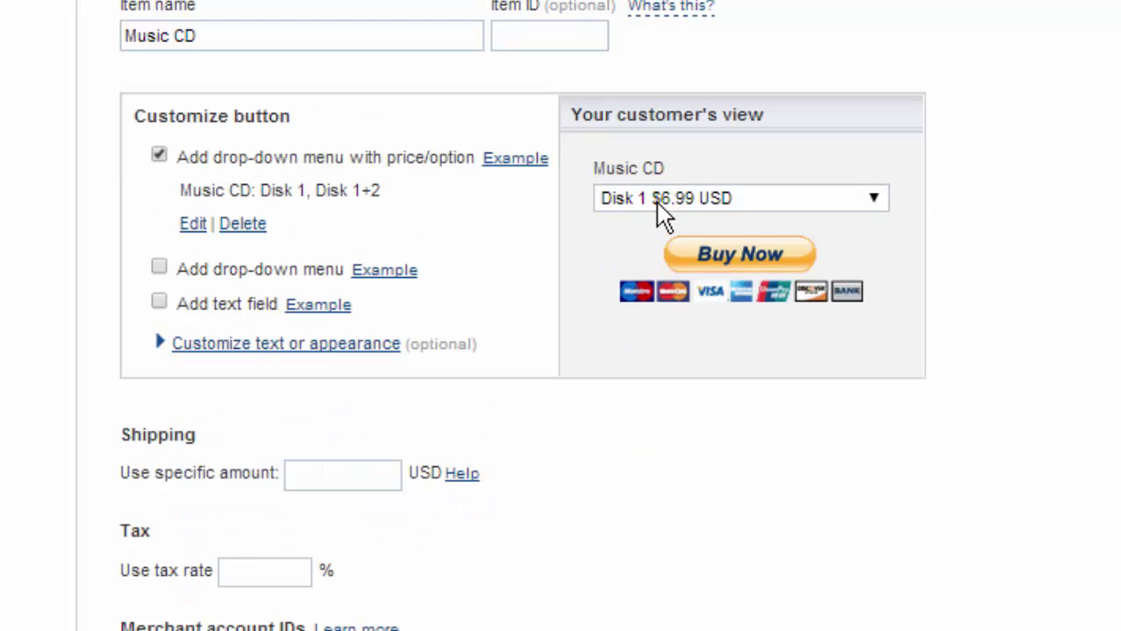
{"action": "left_click", "coordinate": [875, 200]}
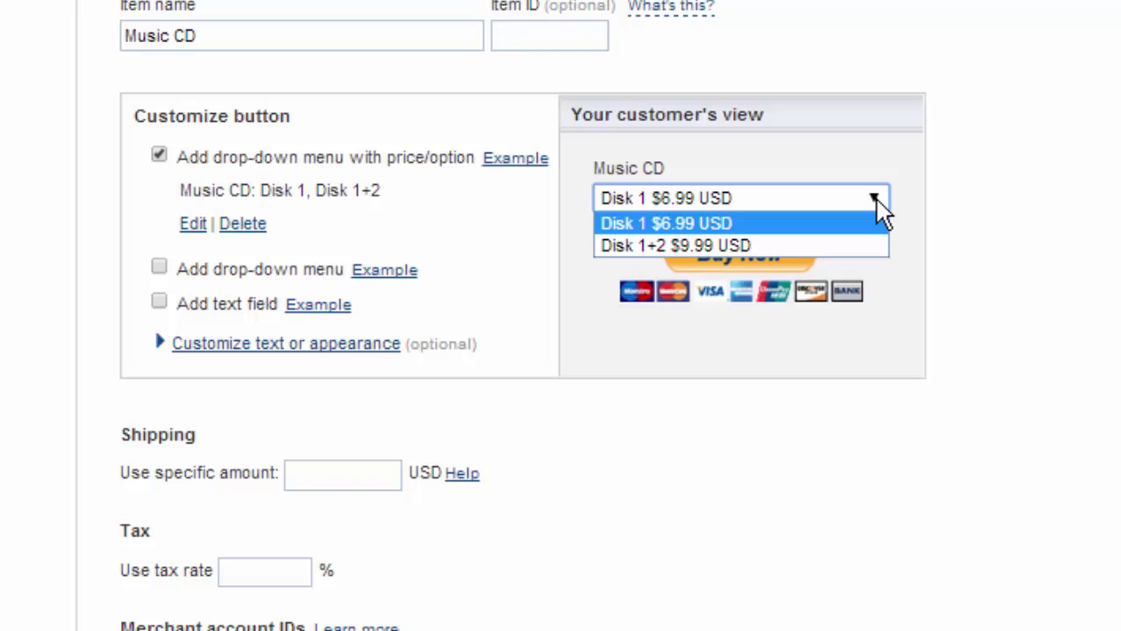
{"action": "left_click", "coordinate": [1004, 200]}
- Review the shipping, tax and merchant account settings and the optional inventory tracking section without entering values
{"action": "scroll", "coordinate": [320, 162], "scroll_direction": "down", "scroll_amount": 3}
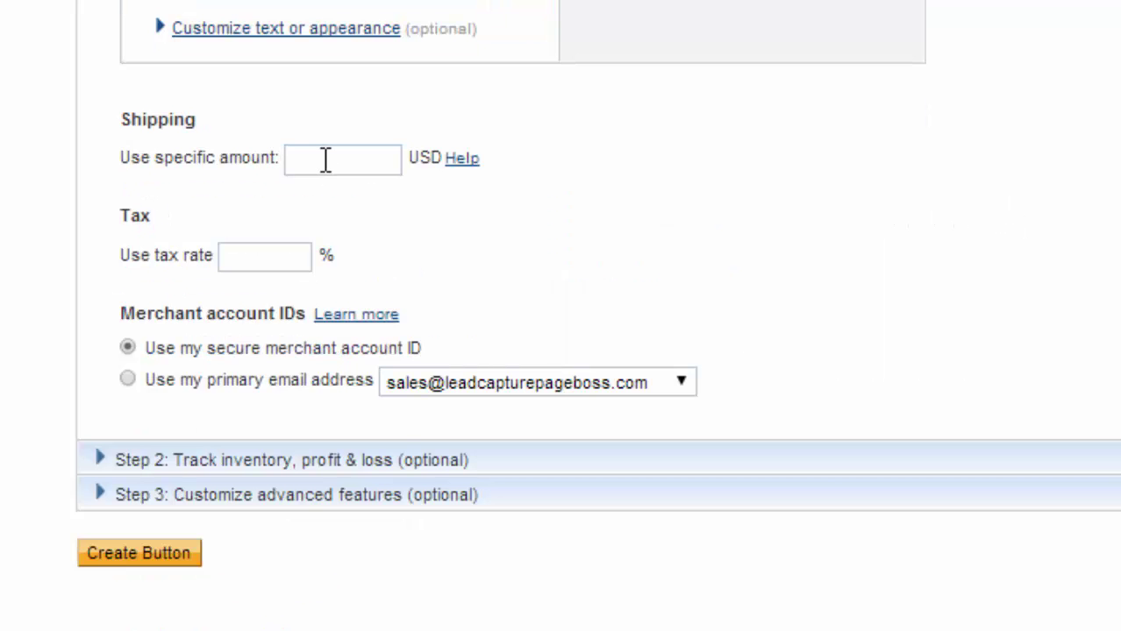
{"action": "left_click", "coordinate": [326, 160]}
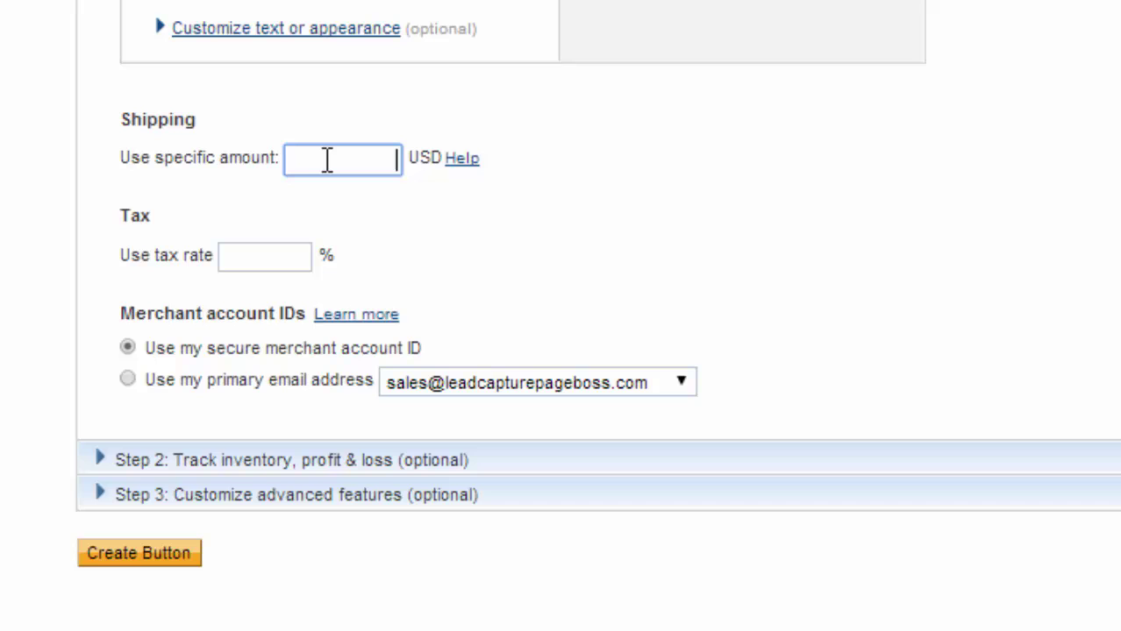
{"action": "left_click", "coordinate": [265, 253]}
{"action": "scroll", "coordinate": [62, 295], "scroll_direction": "down", "scroll_amount": 2}
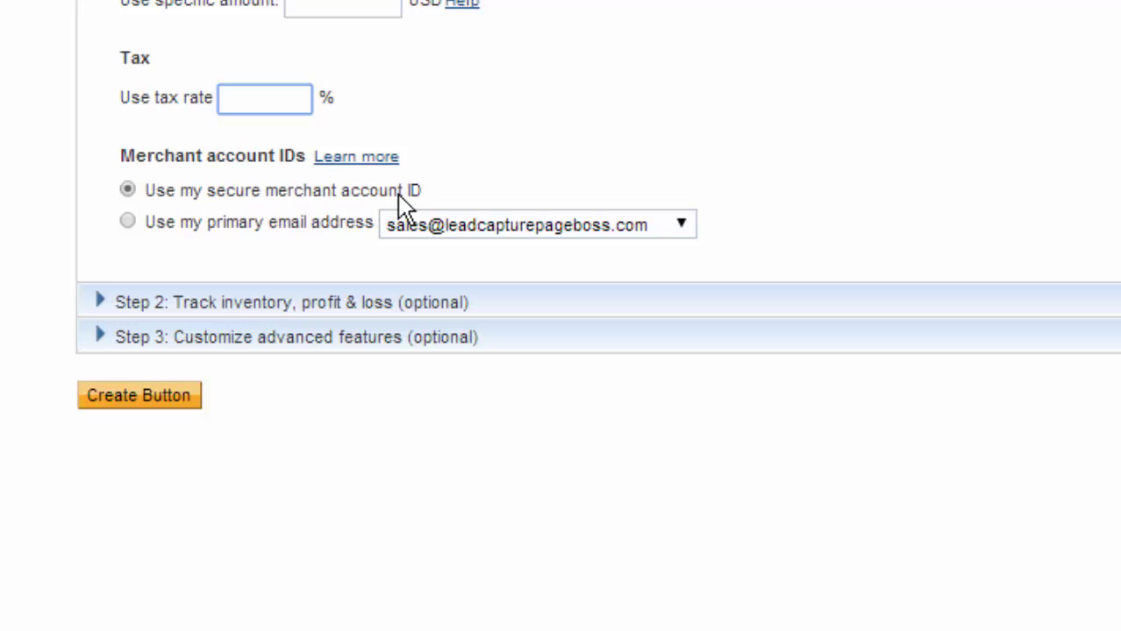
{"action": "left_click", "coordinate": [103, 303]}
{"action": "scroll", "coordinate": [105, 302], "scroll_direction": "down", "scroll_amount": 10}
{"action": "scroll", "coordinate": [109, 271], "scroll_direction": "up", "scroll_amount": 6}
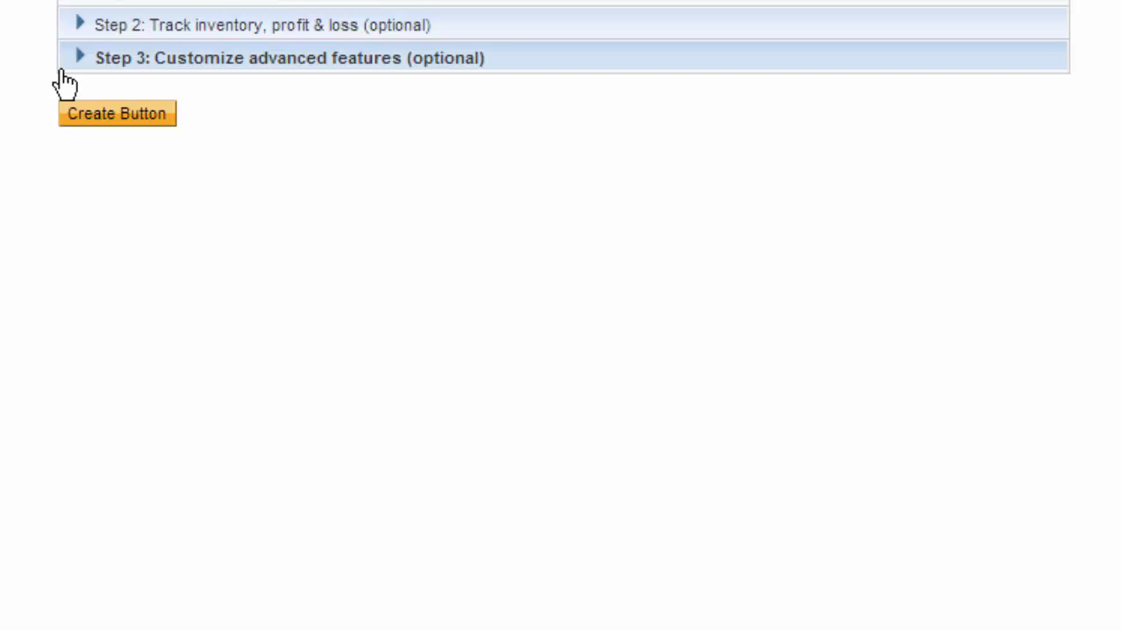
- Open the optional advanced features and try the order quantity and special instructions choices, keeping quantity changes off and instructions on
{"action": "left_click", "coordinate": [90, 59]}
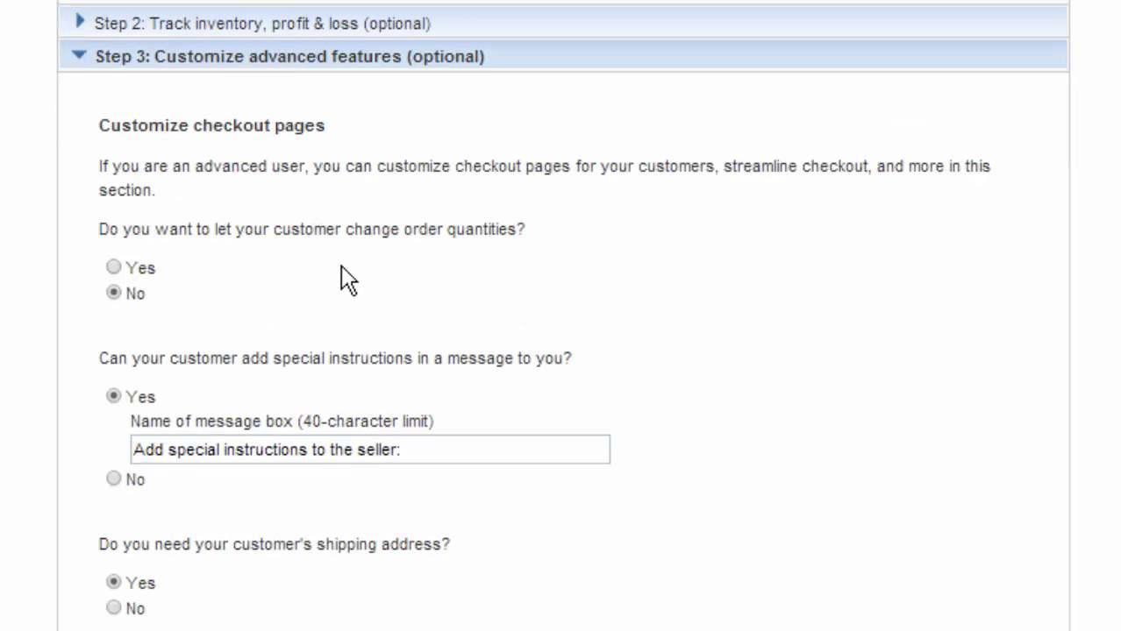
{"action": "left_click", "coordinate": [118, 267]}
{"action": "scroll", "coordinate": [69, 360], "scroll_direction": "down", "scroll_amount": 3}
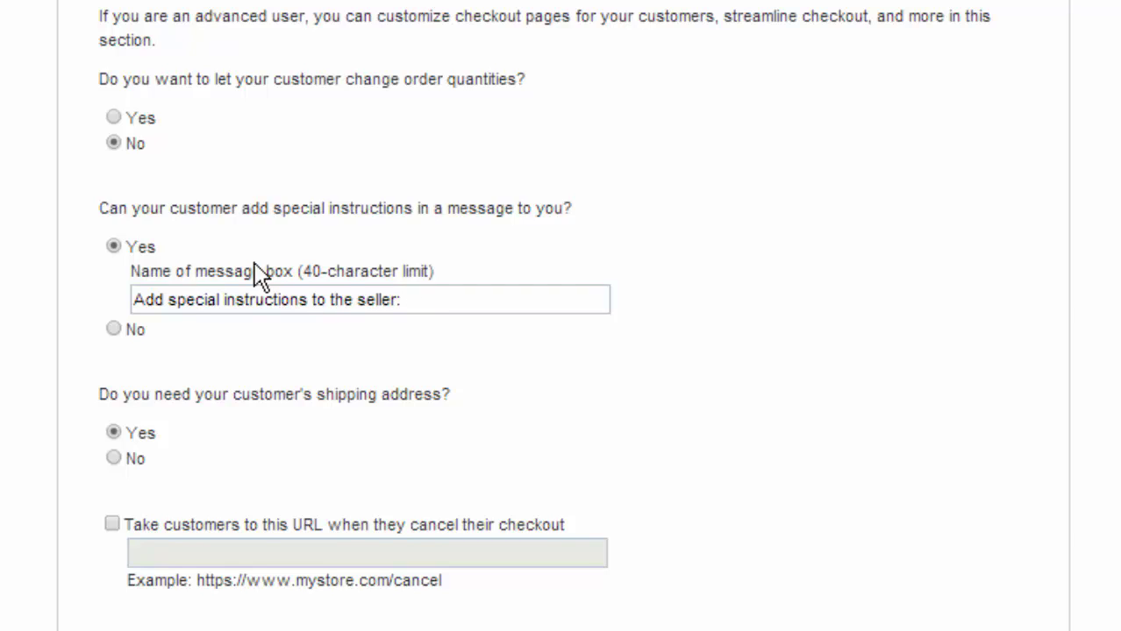
{"action": "left_click_drag", "start_coordinate": [414, 293], "coordinate": [123, 303]}
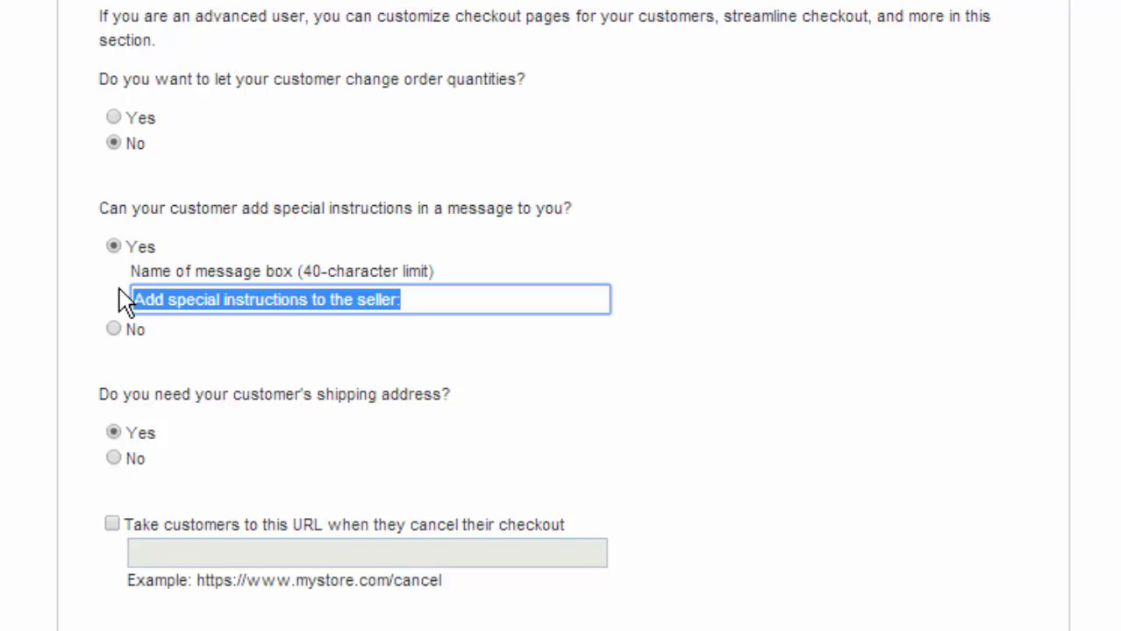
{"action": "left_click", "coordinate": [379, 330]}
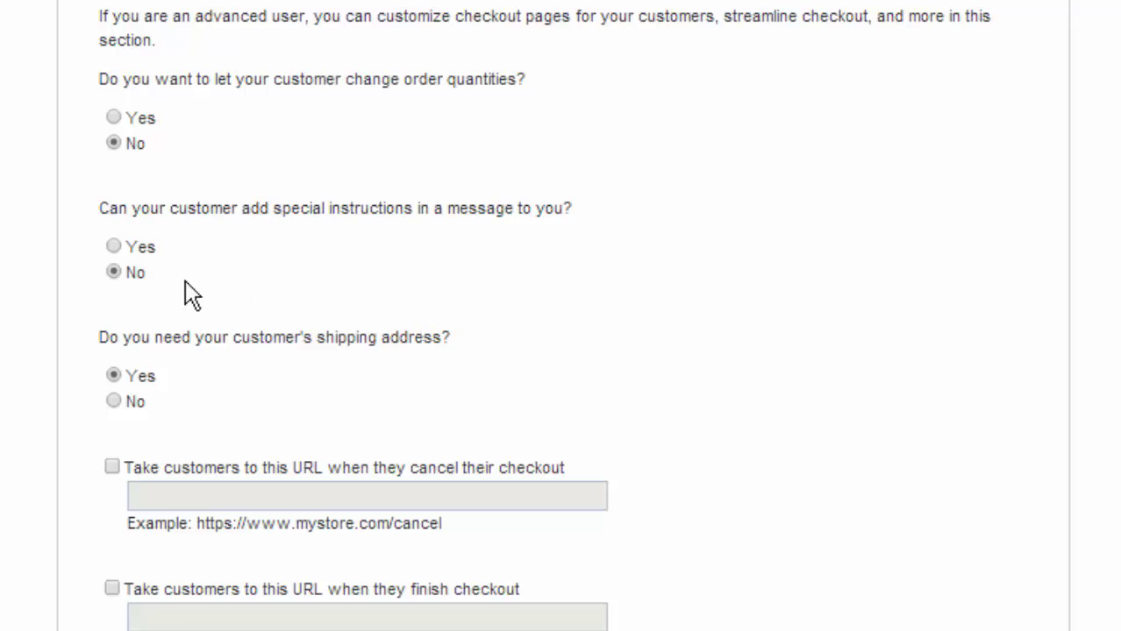
{"action": "left_click", "coordinate": [115, 248]}
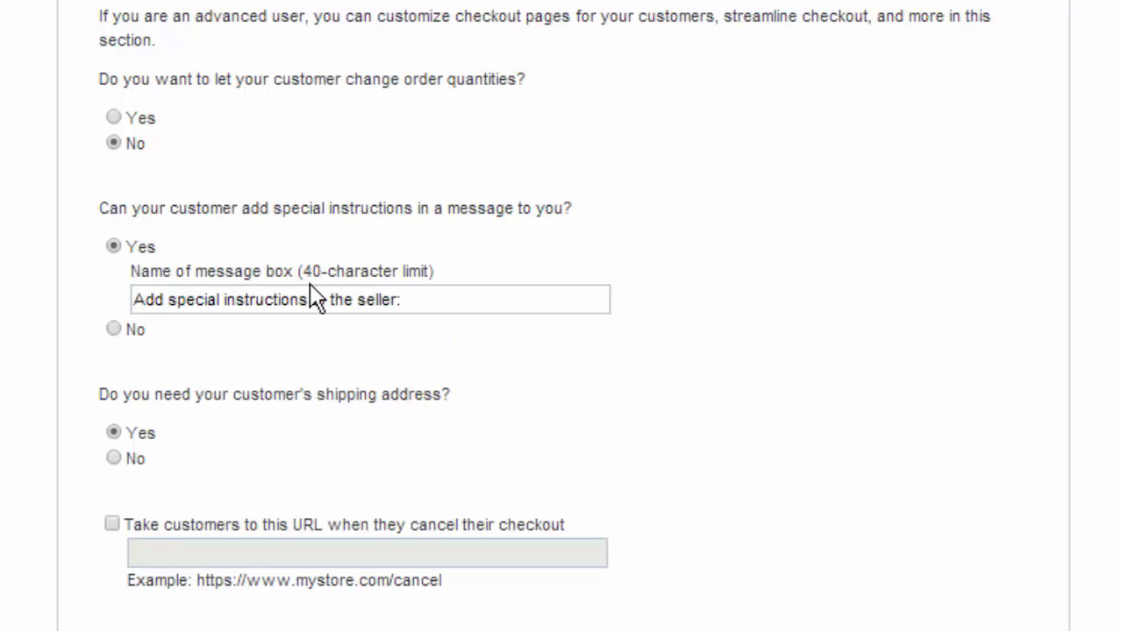
- Set the customer's shipping address as not needed and enable the cancel-checkout and finish-checkout URLs, leaving both addresses blank
{"action": "scroll", "coordinate": [728, 377], "scroll_direction": "down", "scroll_amount": 3}
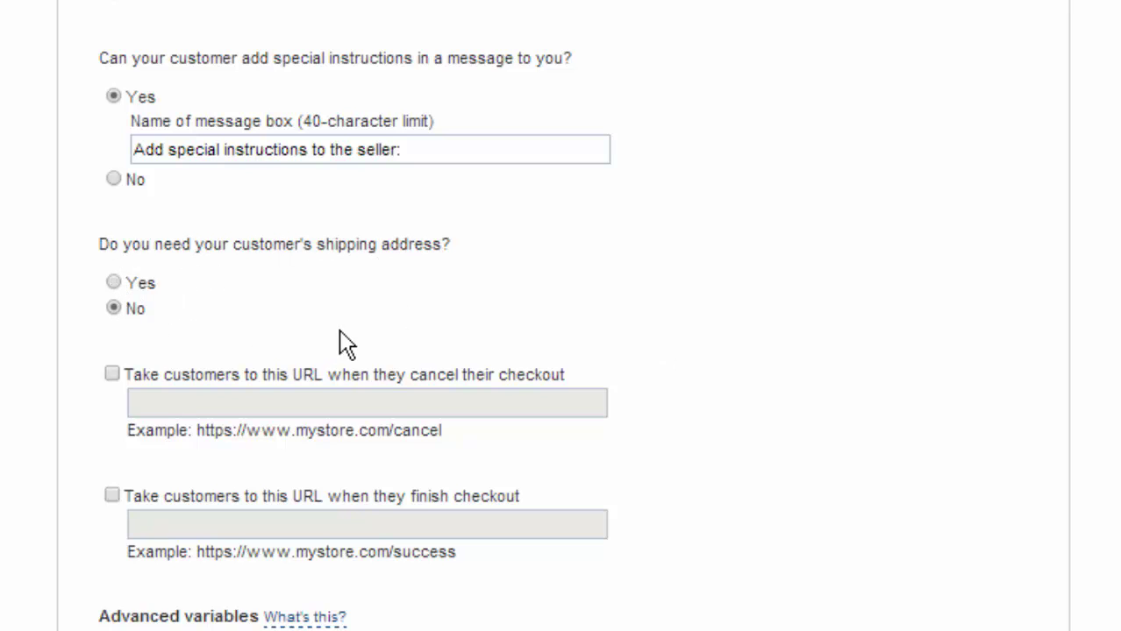
{"action": "left_click", "coordinate": [112, 374]}
{"action": "scroll", "coordinate": [111, 413], "scroll_direction": "down", "scroll_amount": 1}
{"action": "left_click", "coordinate": [112, 446]}
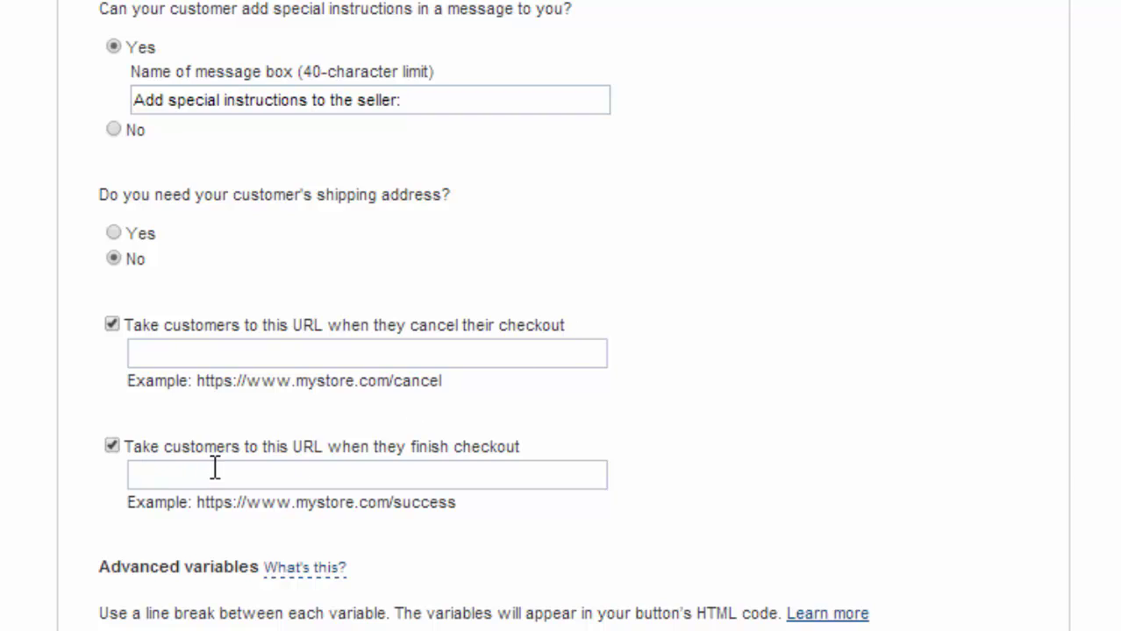
{"action": "left_click", "coordinate": [339, 476]}
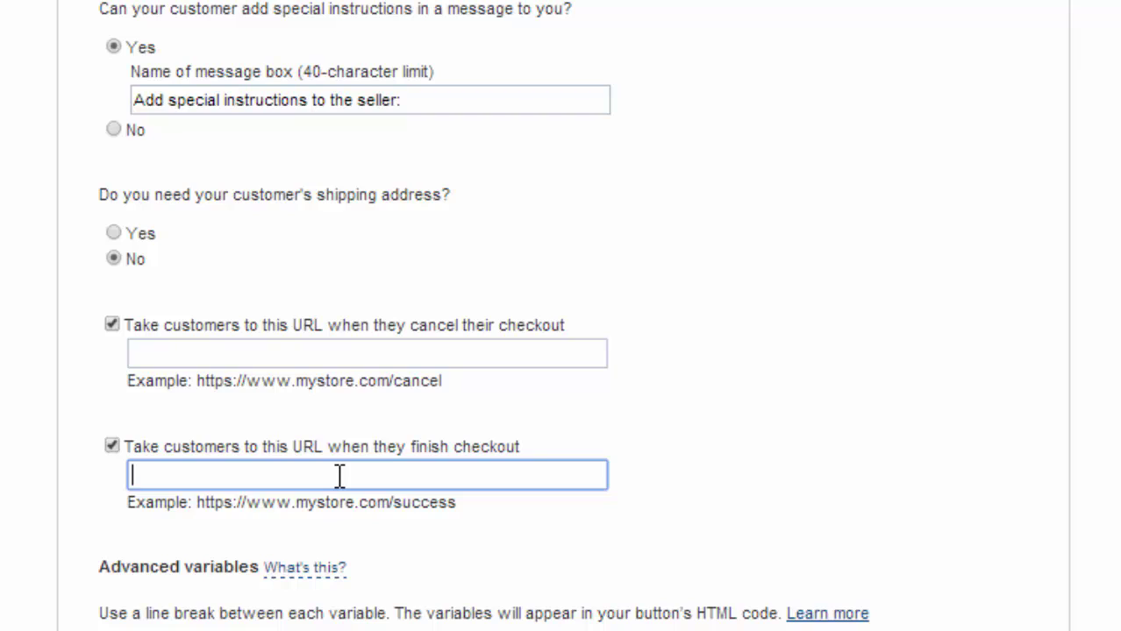
{"action": "left_click", "coordinate": [289, 357]}
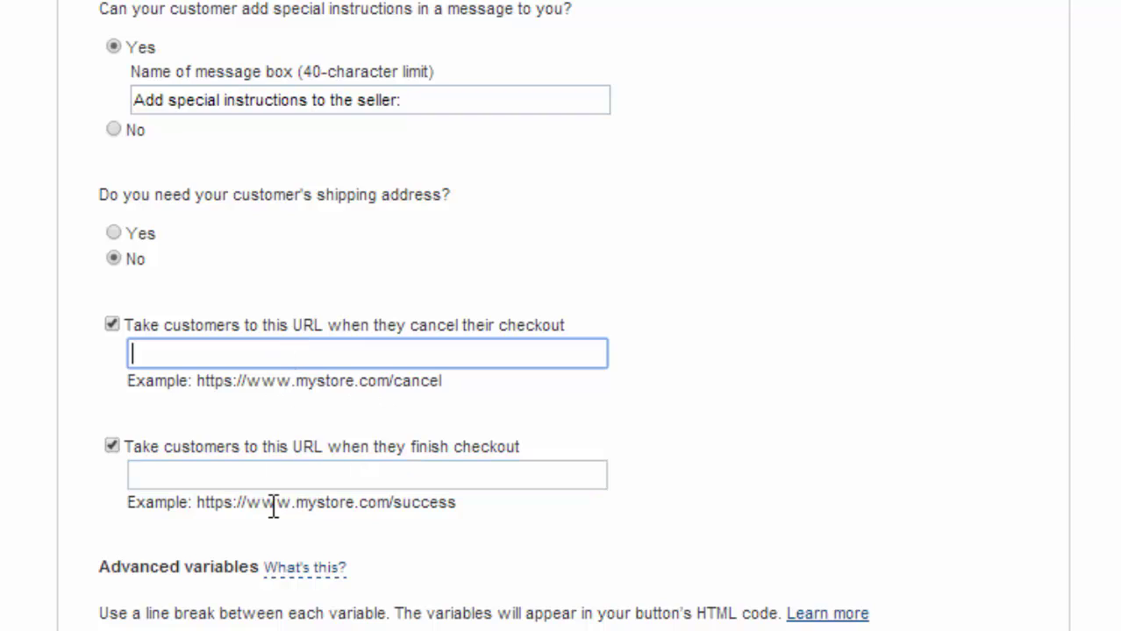
{"action": "left_click", "coordinate": [285, 475]}
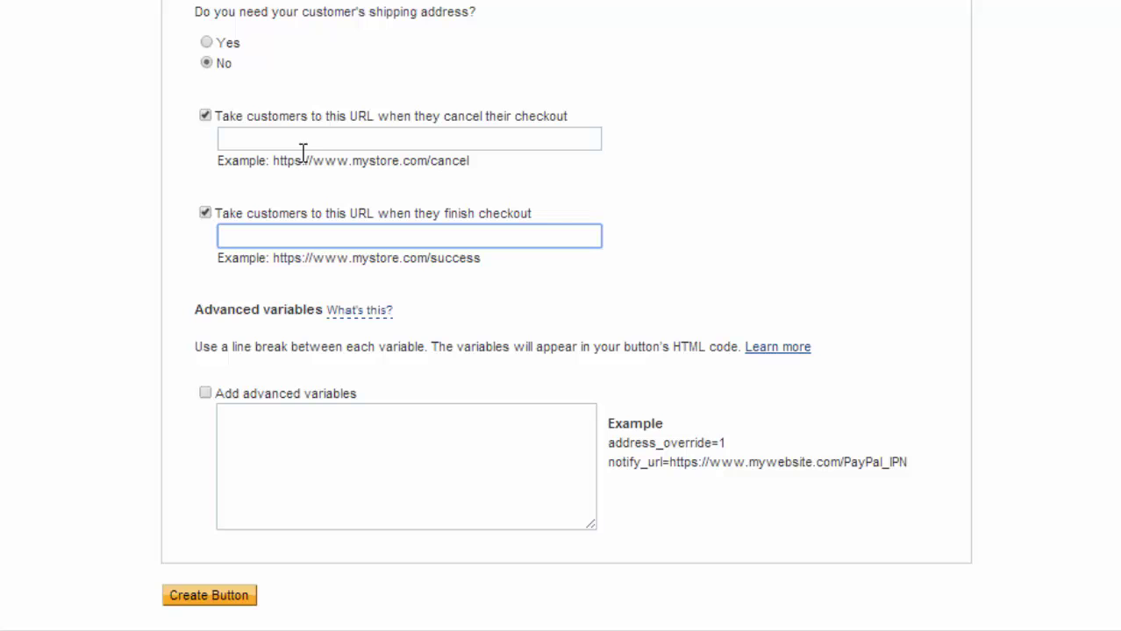
- Create the button and copy its generated website code into a blank Notepad document
{"action": "left_click", "coordinate": [210, 597]}
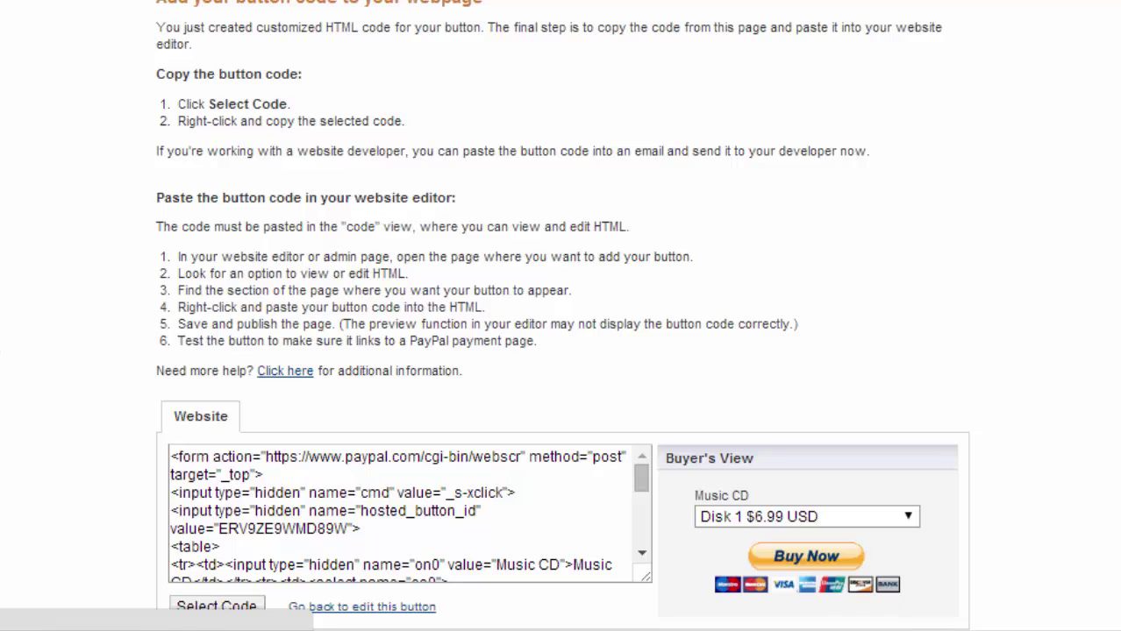
{"action": "scroll", "coordinate": [18, 301], "scroll_direction": "down", "scroll_amount": 4}
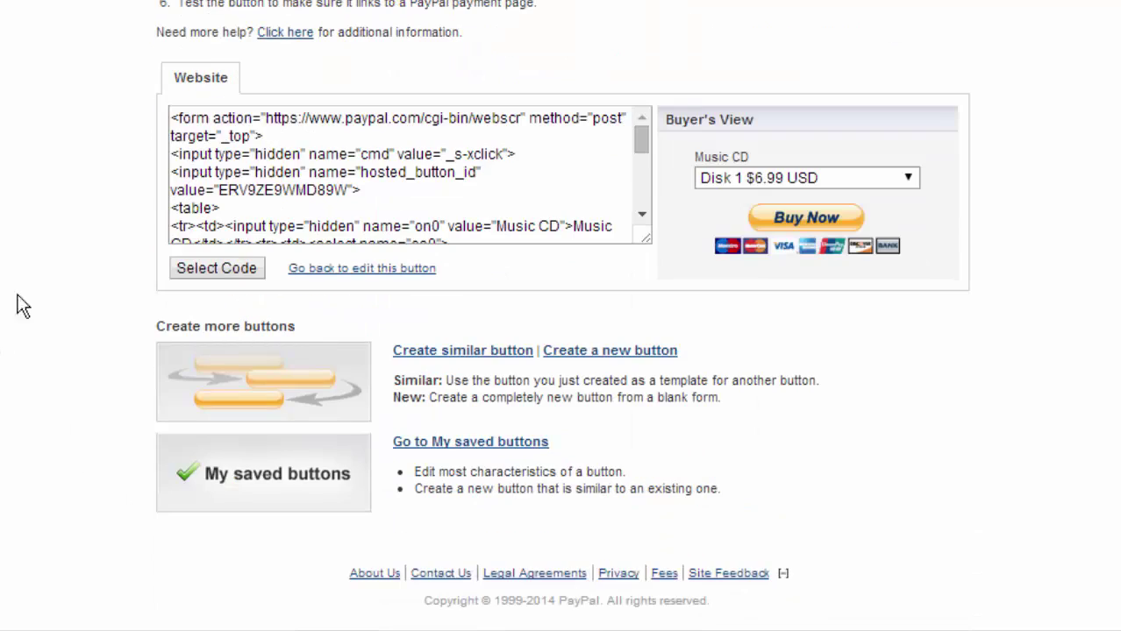
{"action": "left_click", "coordinate": [320, 179]}
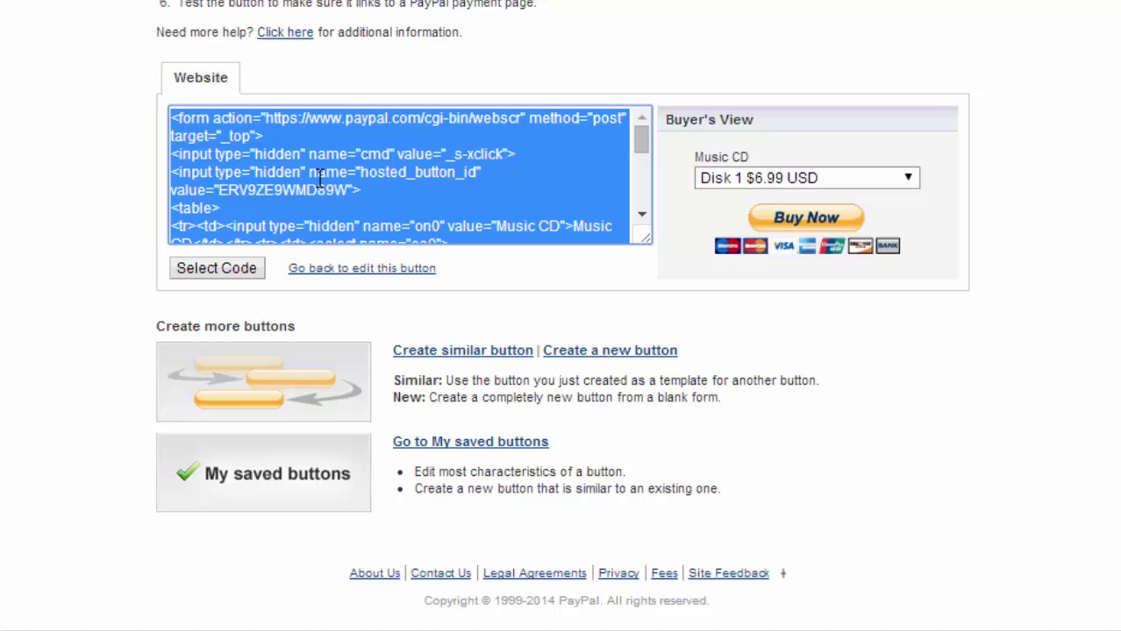
{"action": "right_click", "coordinate": [304, 173]}
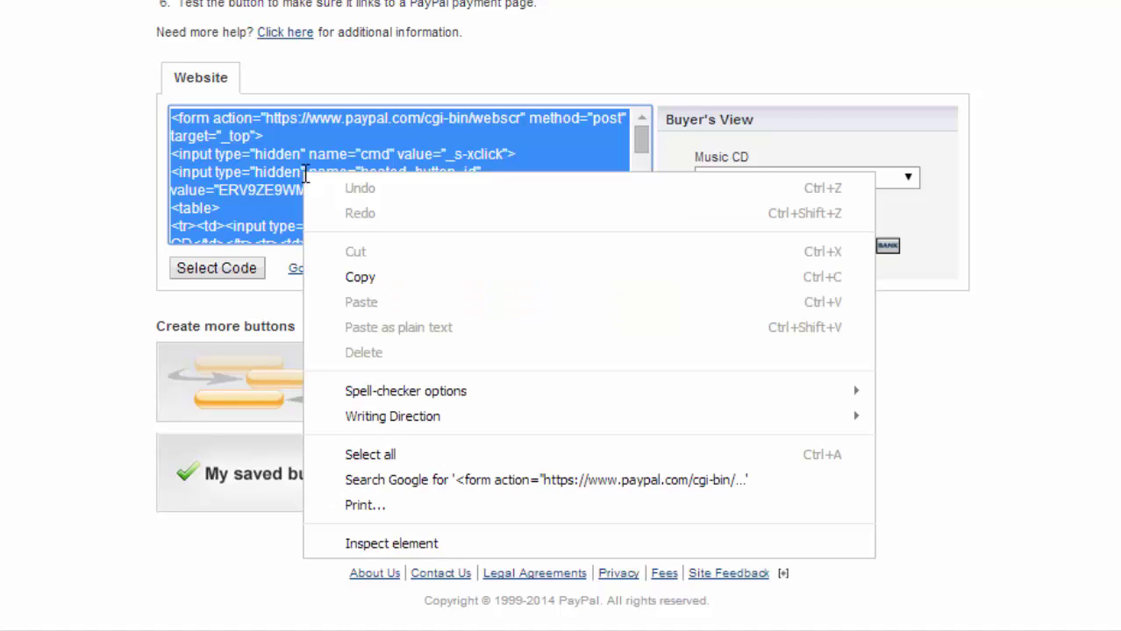
{"action": "left_click", "coordinate": [360, 279]}
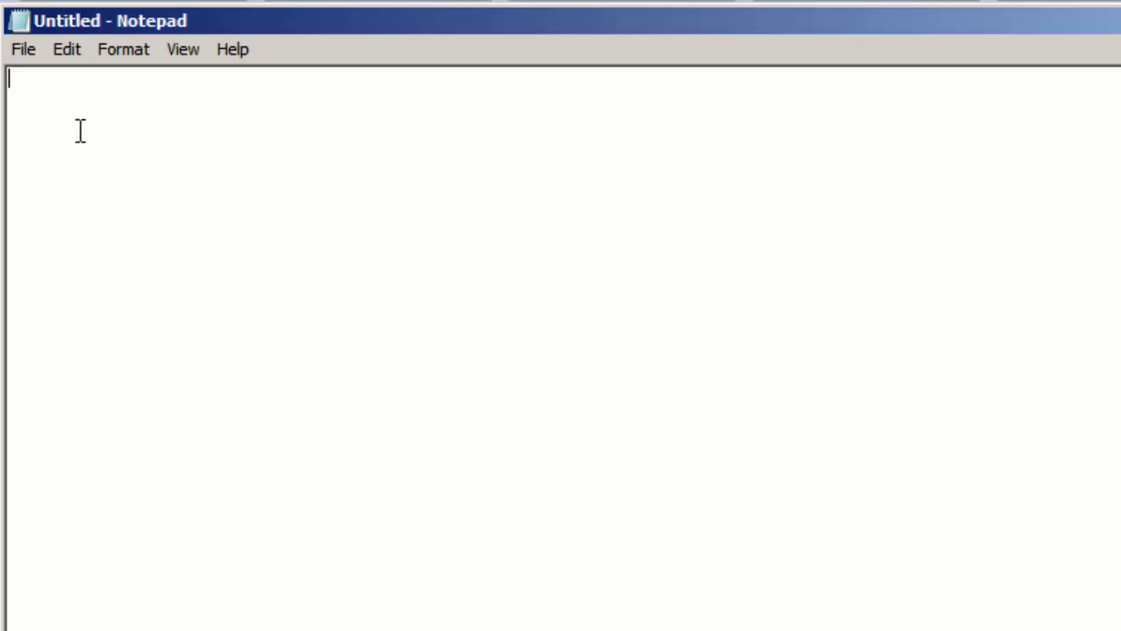
{"action": "right_click", "coordinate": [78, 130]}
{"action": "left_click", "coordinate": [122, 235]}
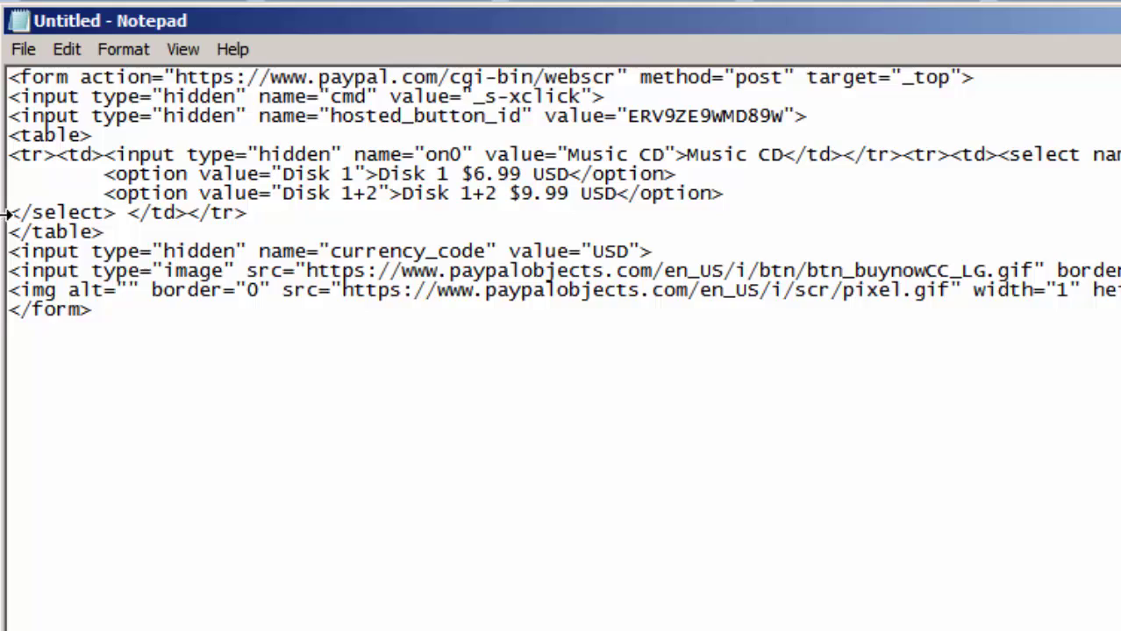
- Switch to the Work From Home Opportunity page in Lead Capture Page Boss and delete the bordered media placeholder from the page content
{"action": "key", "text": "alt+Tab"}
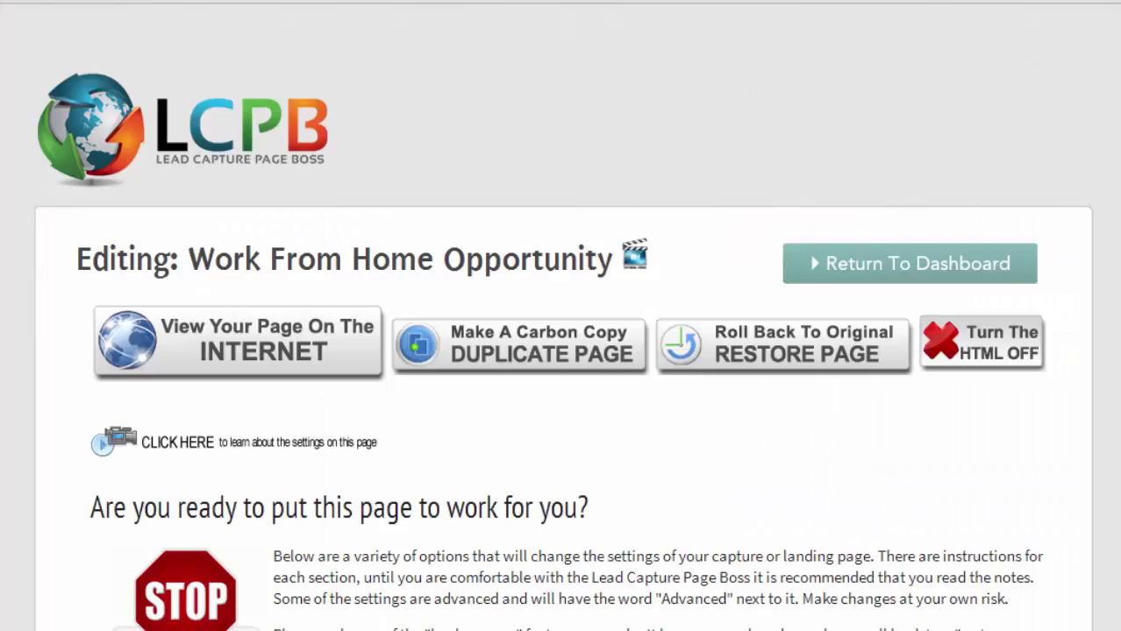
{"action": "scroll", "coordinate": [421, 351], "scroll_direction": "down", "scroll_amount": 18}
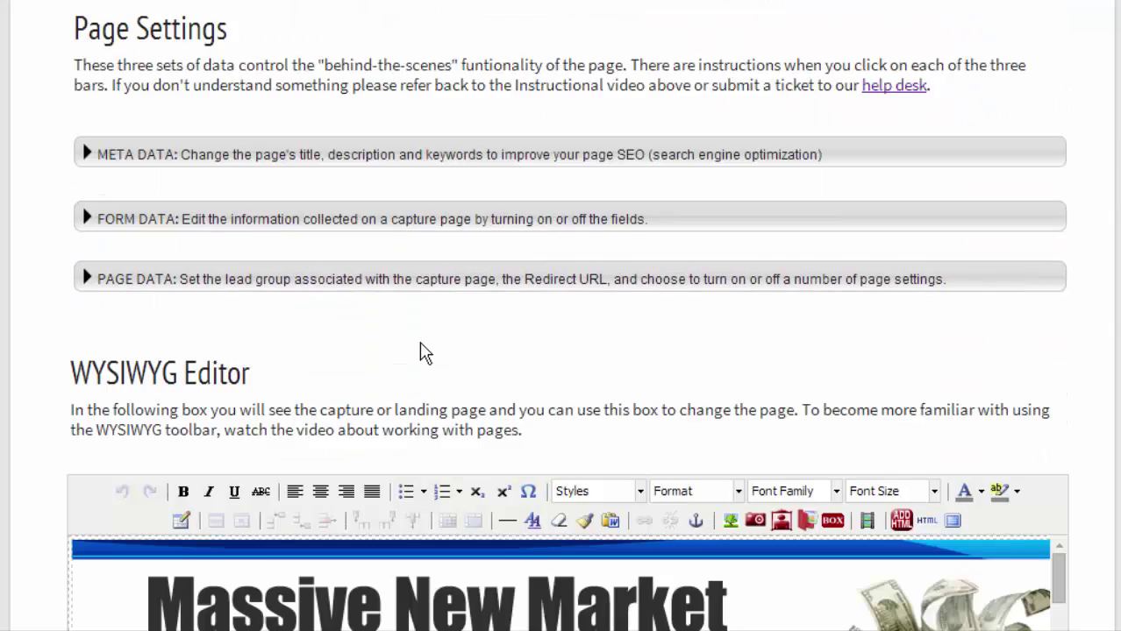
{"action": "scroll", "coordinate": [421, 350], "scroll_direction": "down", "scroll_amount": 6}
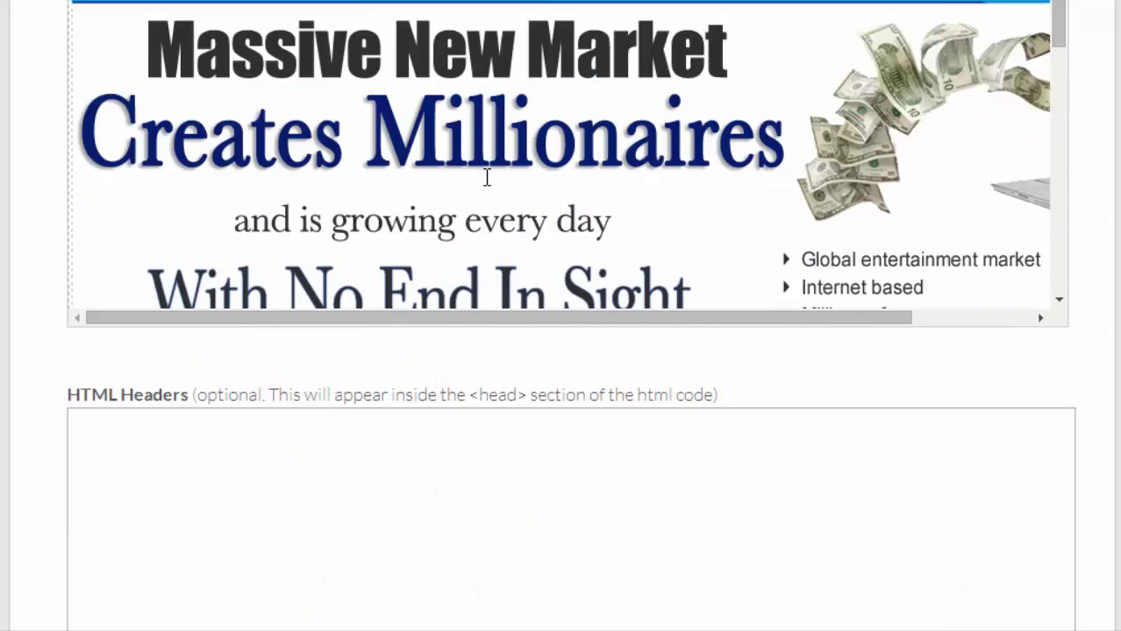
{"action": "scroll", "coordinate": [487, 178], "scroll_direction": "down", "scroll_amount": 10}
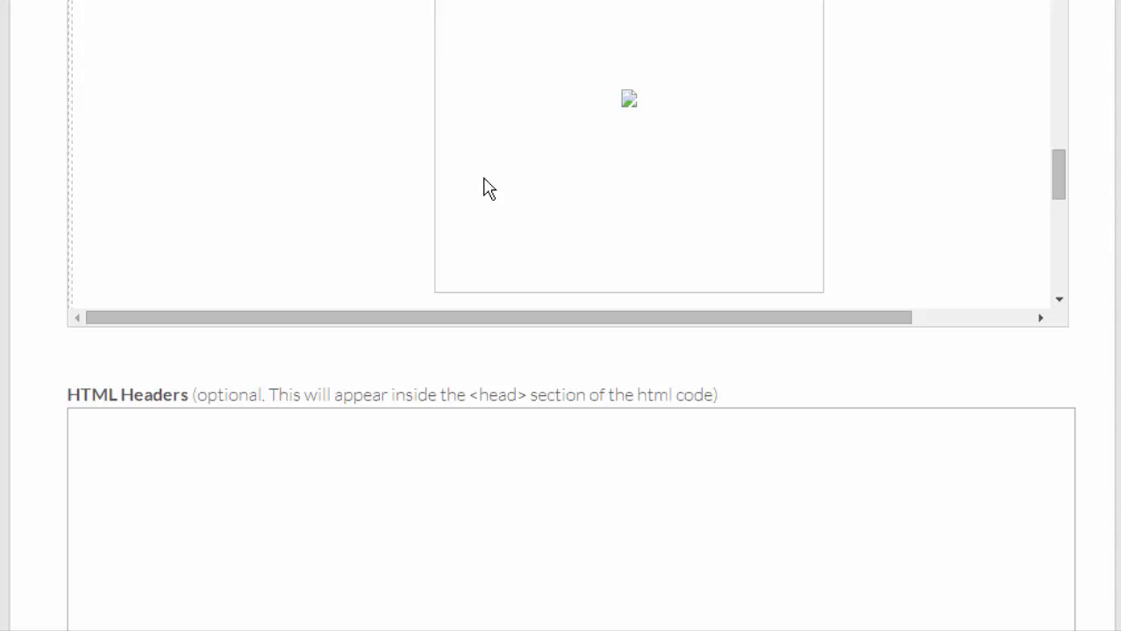
{"action": "scroll", "coordinate": [846, 200], "scroll_direction": "up", "scroll_amount": 2}
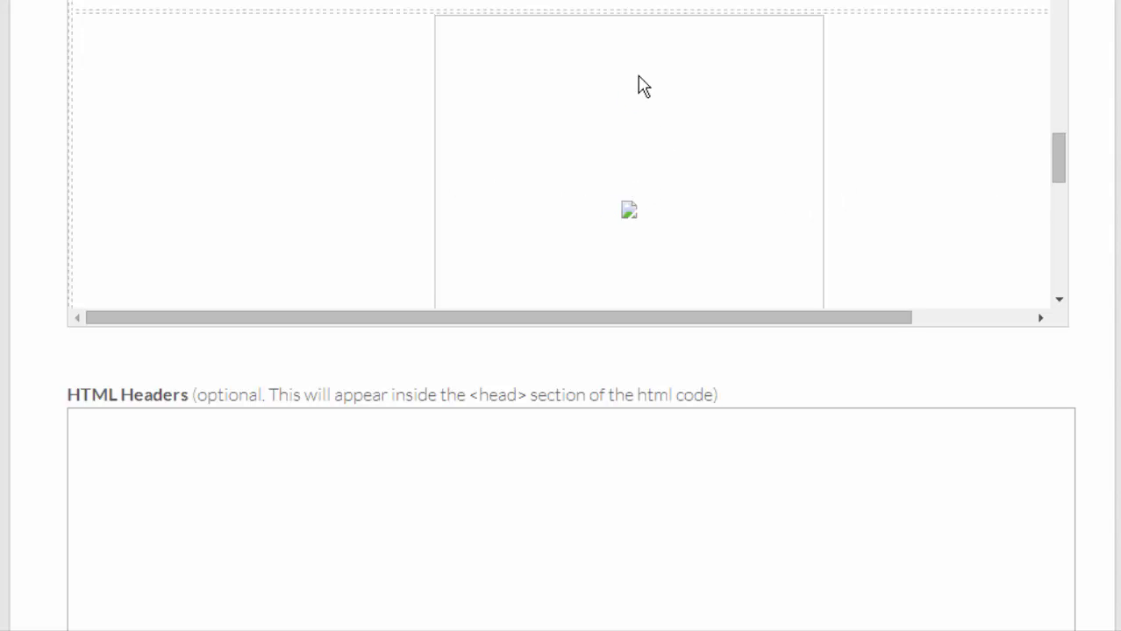
{"action": "left_click", "coordinate": [628, 213]}
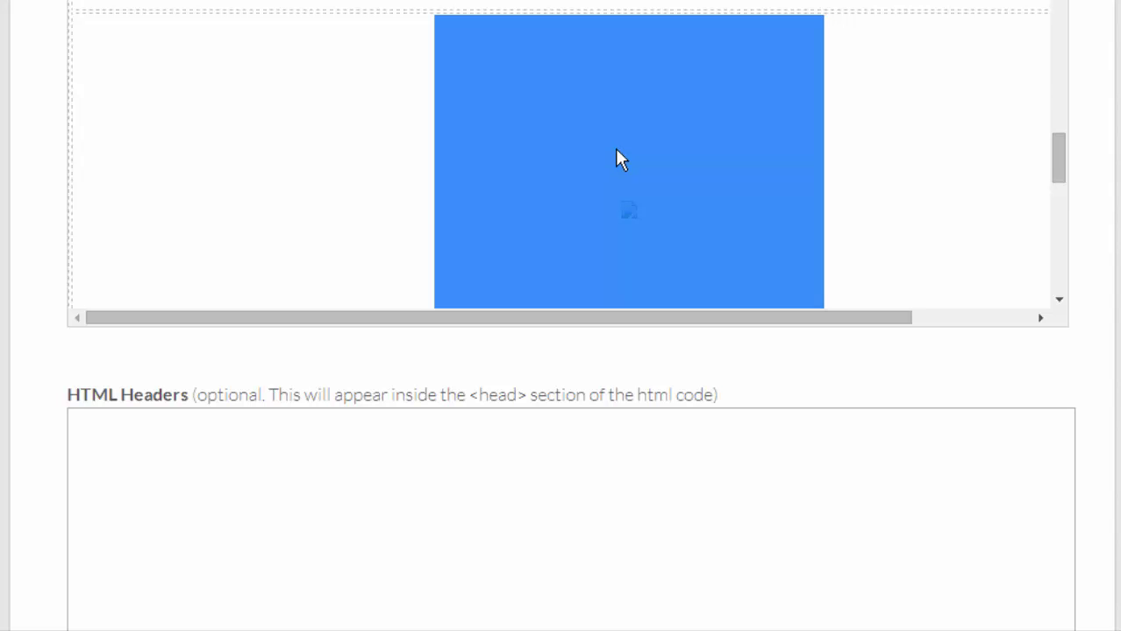
{"action": "key", "text": "Delete"}
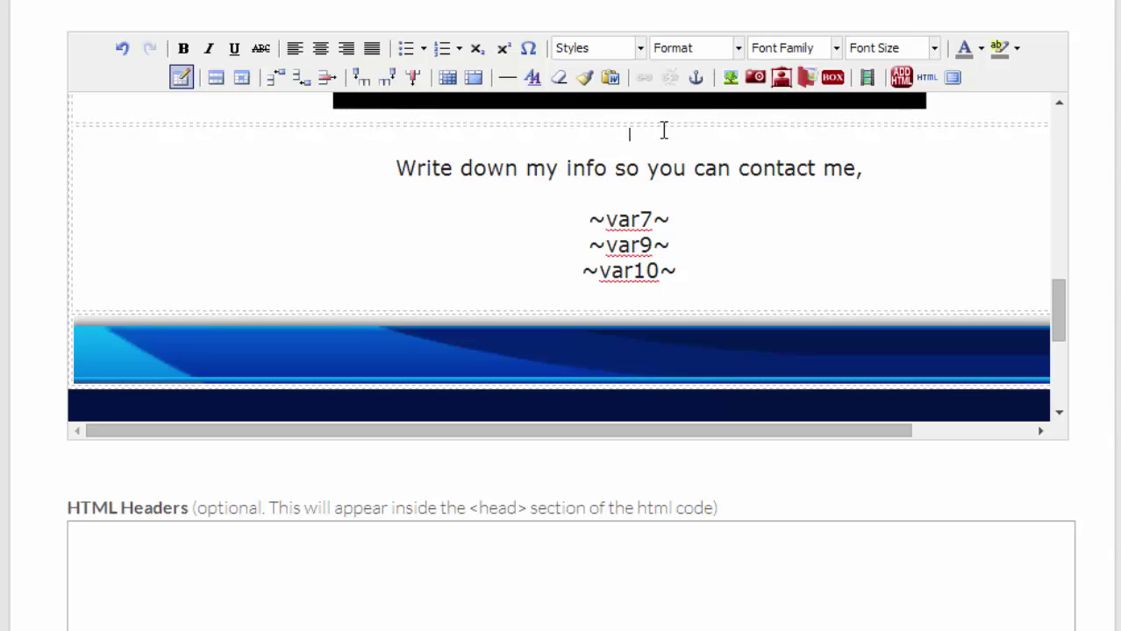
- Insert the PayPal button code as HTML above the "Write down my info so you can contact me," line and save the page
{"action": "left_click", "coordinate": [903, 79]}
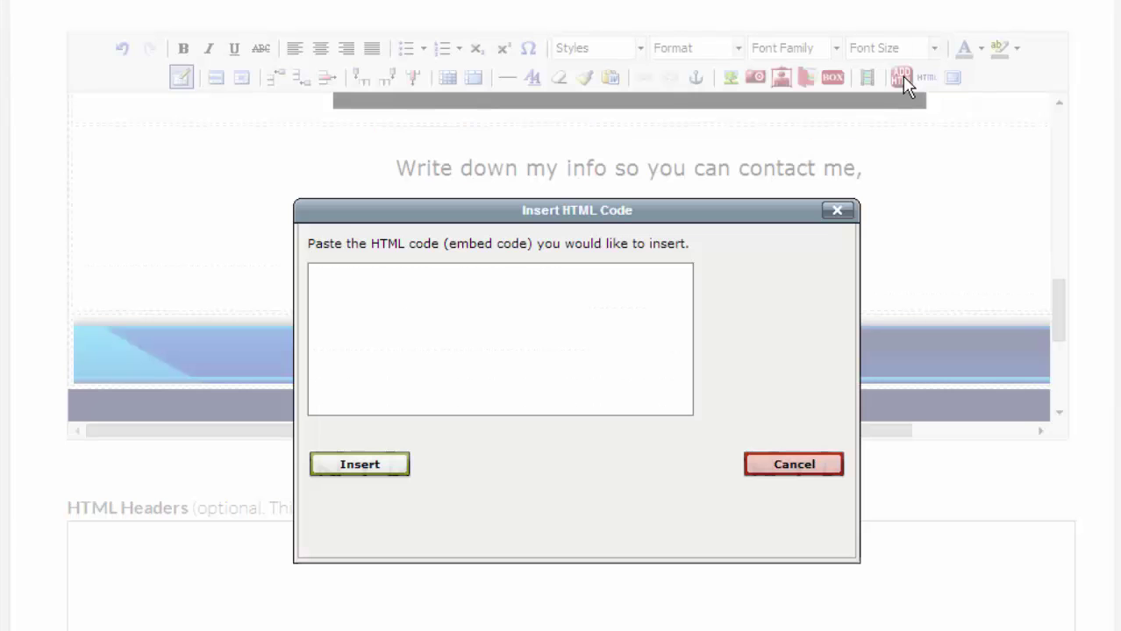
{"action": "right_click", "coordinate": [365, 287]}
{"action": "left_click", "coordinate": [417, 408]}
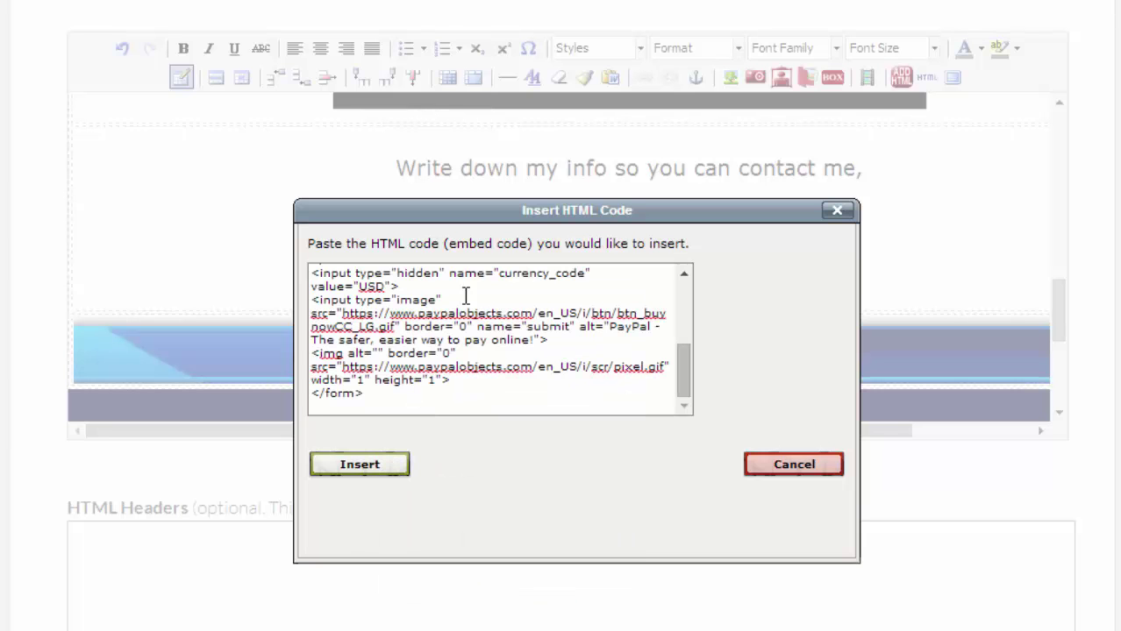
{"action": "left_click", "coordinate": [359, 466]}
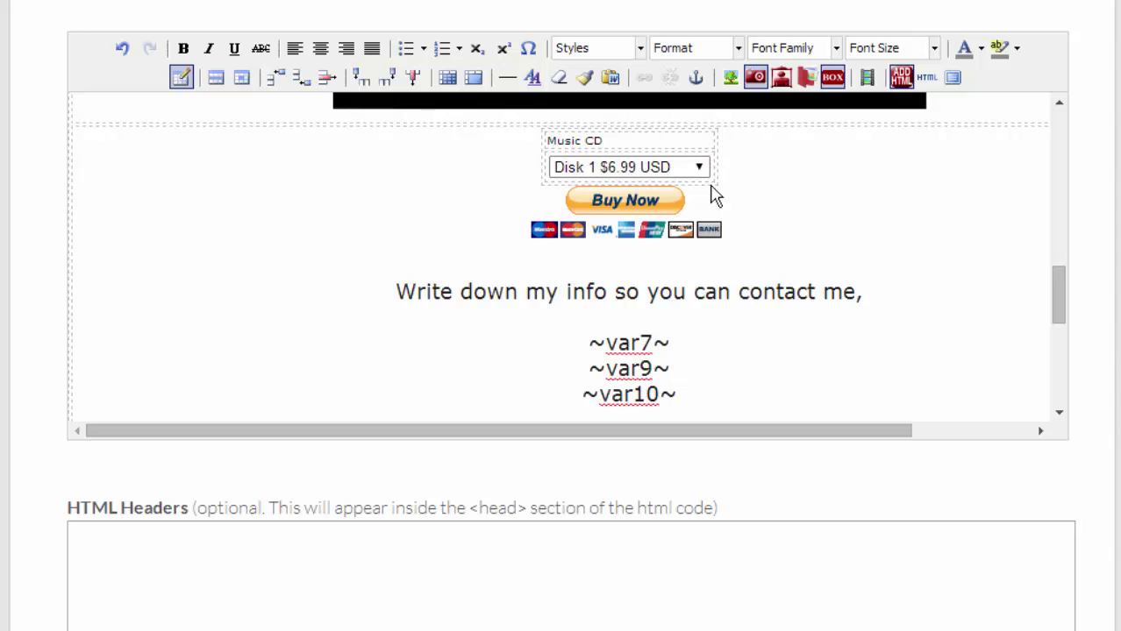
{"action": "scroll", "coordinate": [681, 155], "scroll_direction": "down", "scroll_amount": 2}
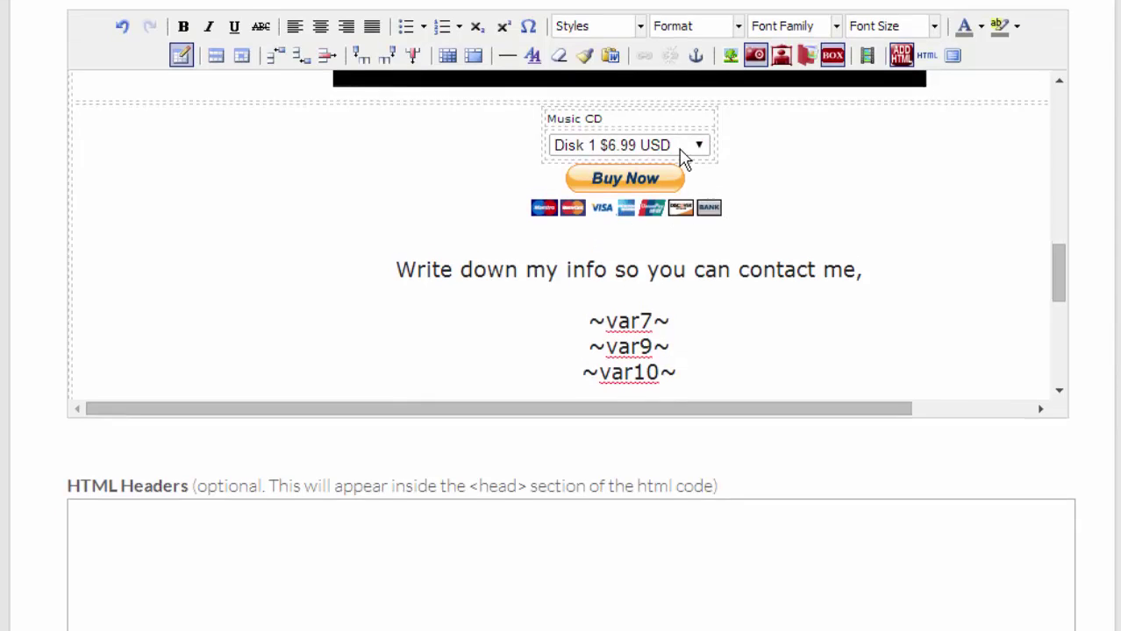
{"action": "scroll", "coordinate": [8, 405], "scroll_direction": "down", "scroll_amount": 8}
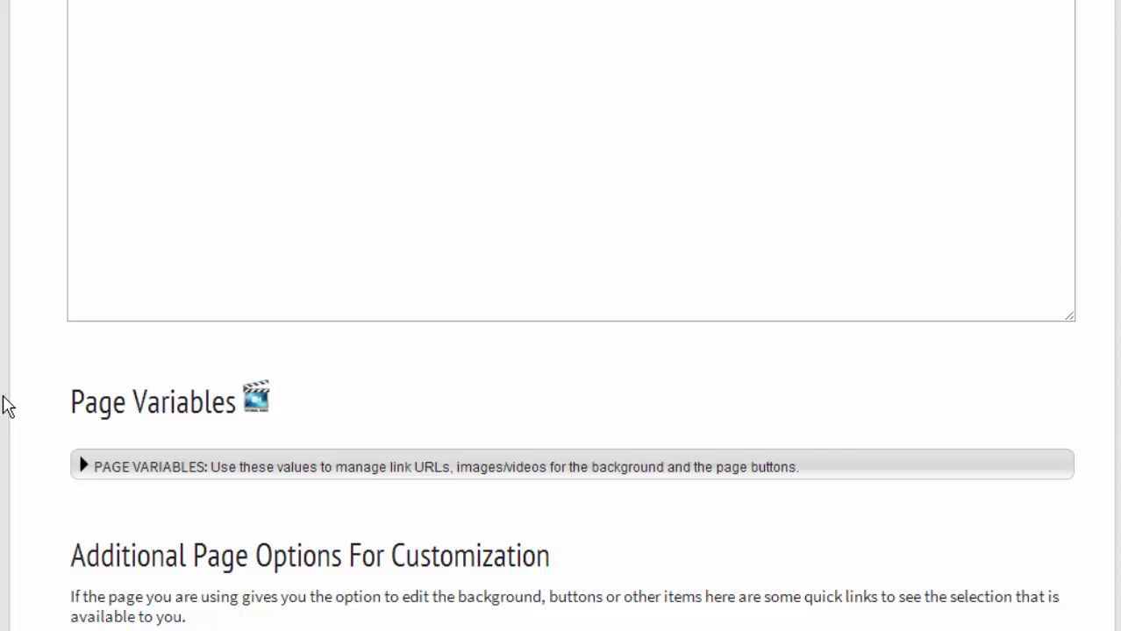
{"action": "left_click", "coordinate": [564, 601]}
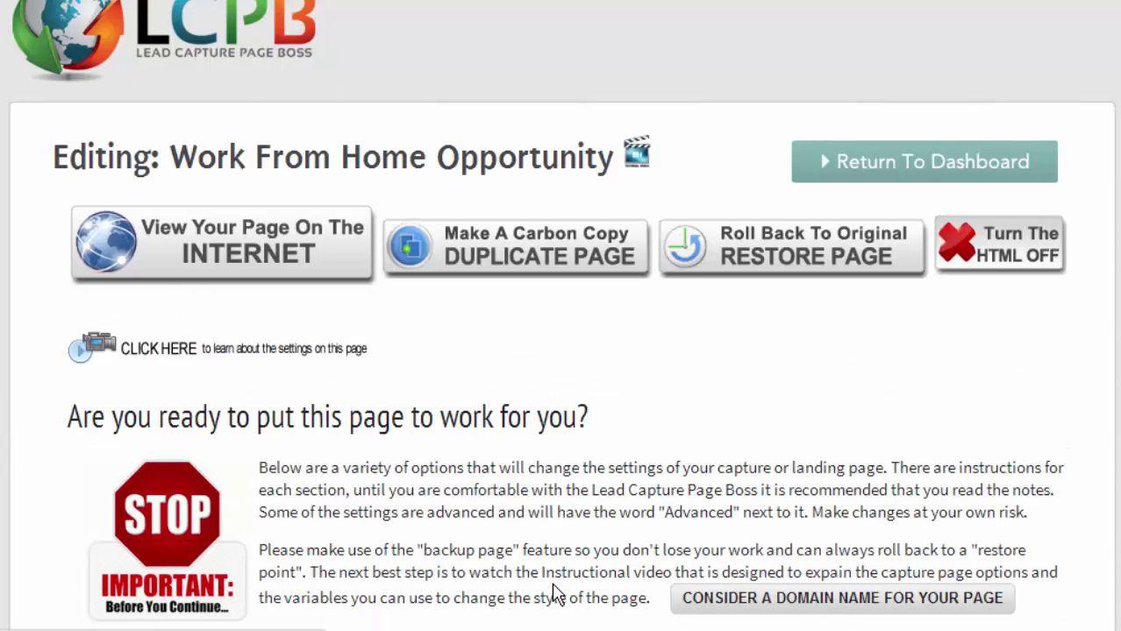
- Test the Music CD option list and Buy Now button on the live page, checking the item and price in the checkout order summary
{"action": "left_click", "coordinate": [209, 250]}
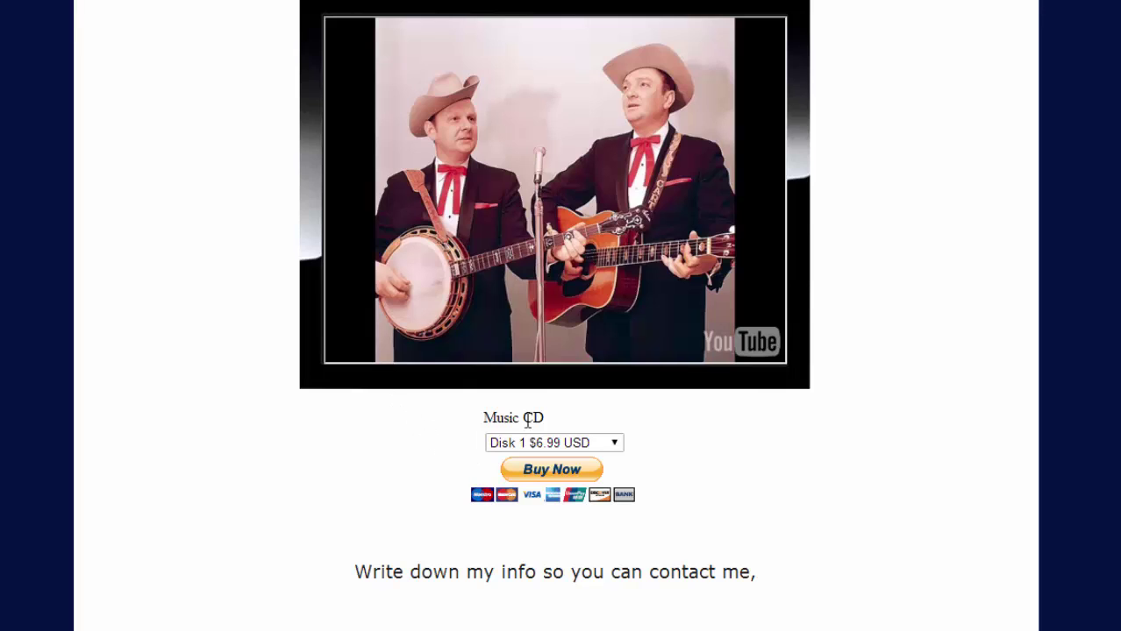
{"action": "left_click", "coordinate": [613, 443]}
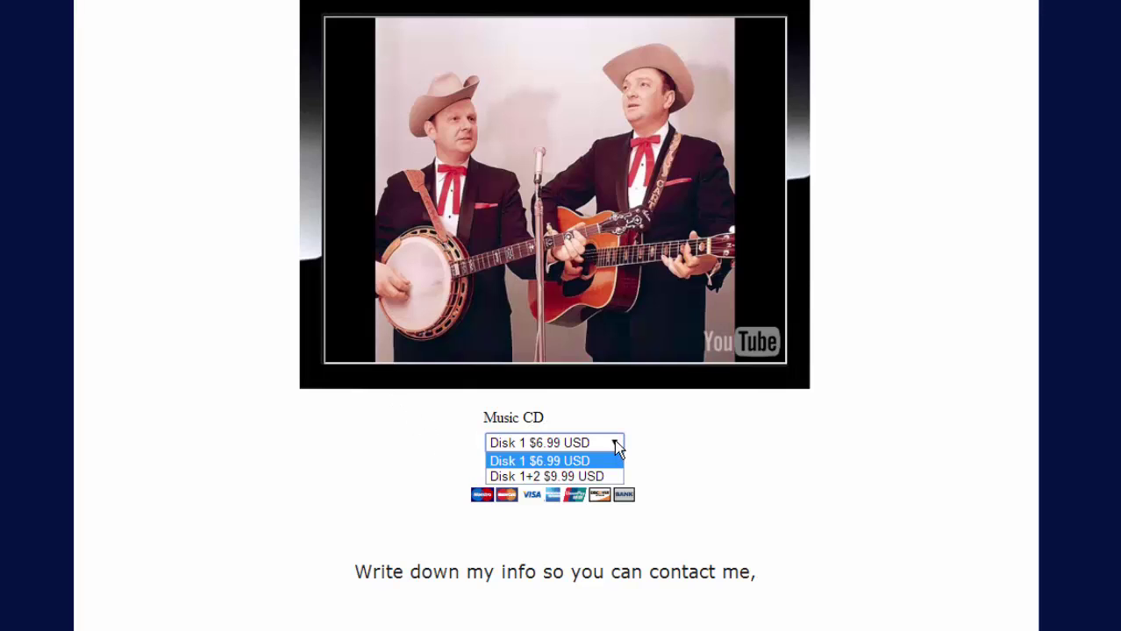
{"action": "left_click", "coordinate": [678, 480]}
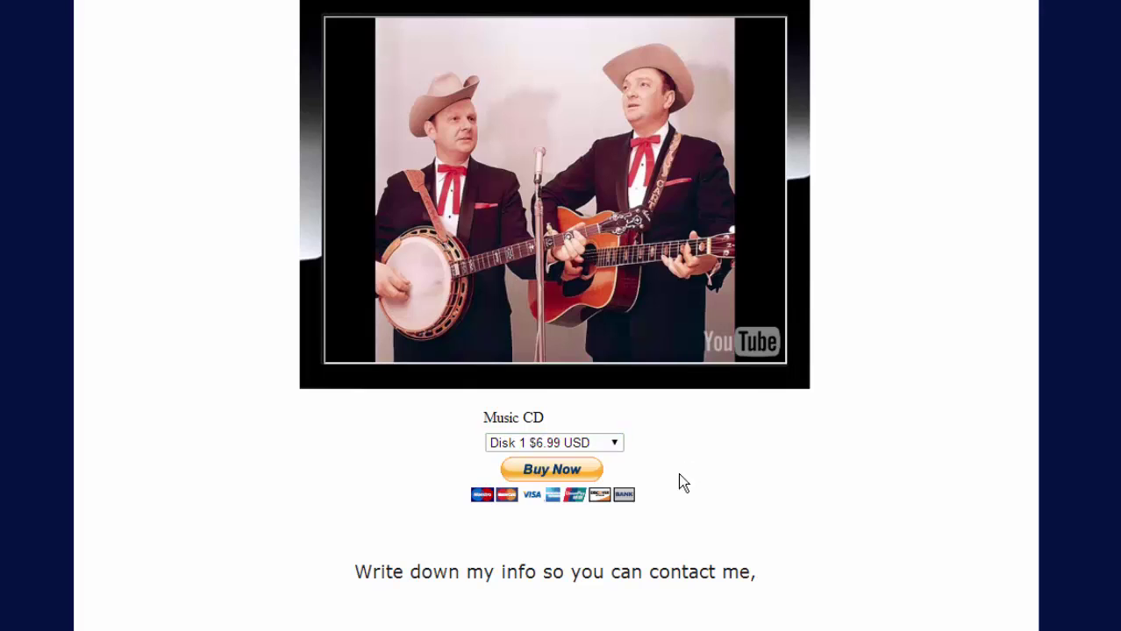
{"action": "left_click", "coordinate": [545, 474]}
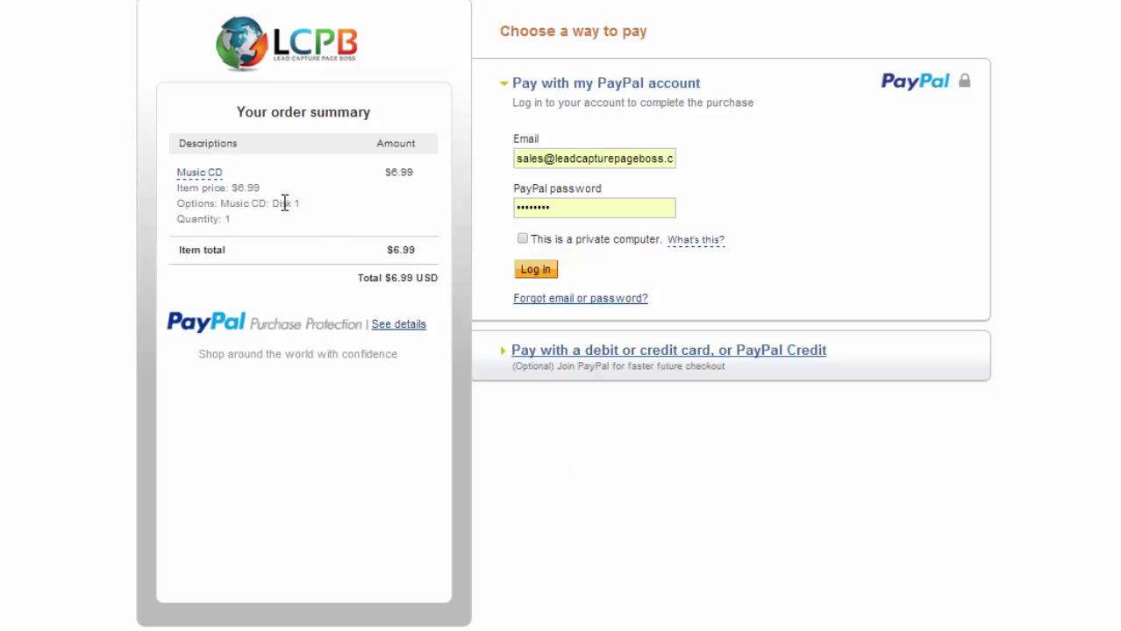
{"action": "left_click_drag", "start_coordinate": [178, 198], "coordinate": [275, 188]}
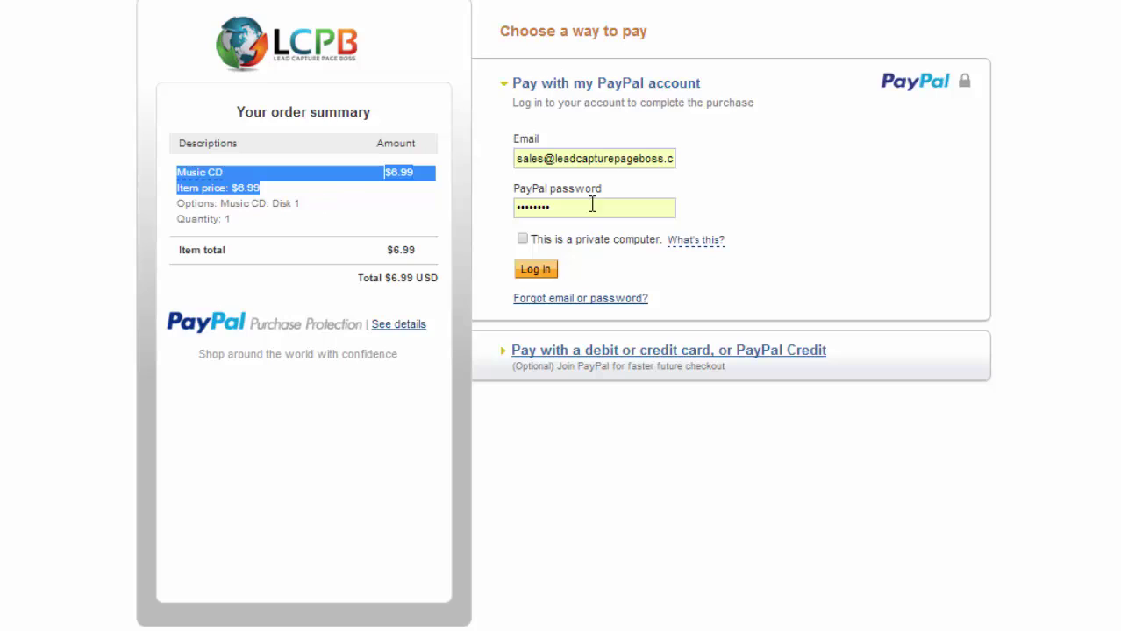